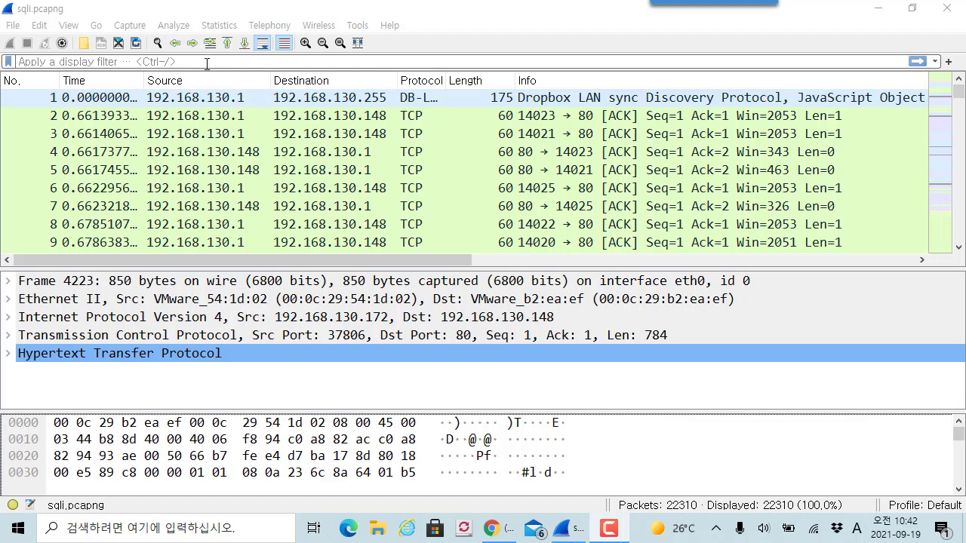
Filter the packet list by http to review the HTTP packets from the start of the capture, and clear the filter.
left_click(207, 64)
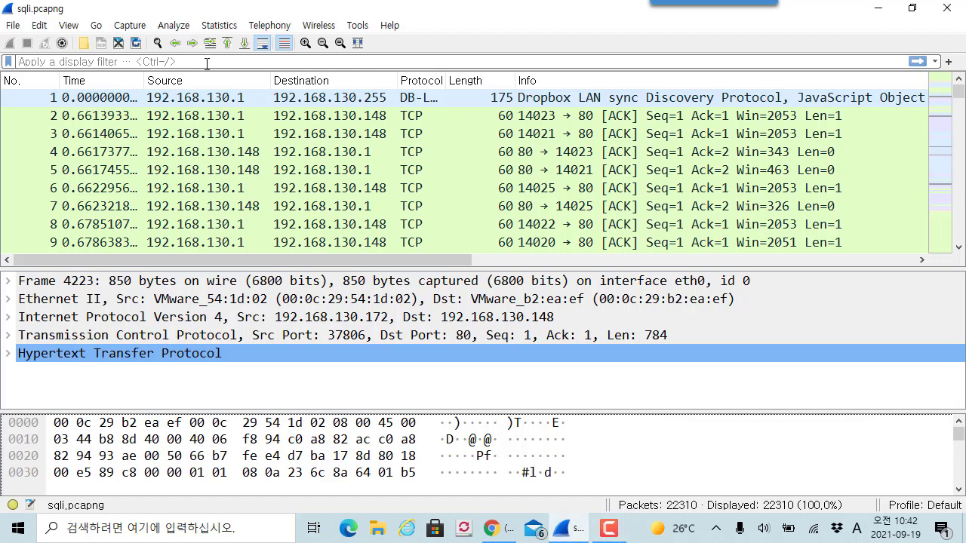
type("http")
key("Return")
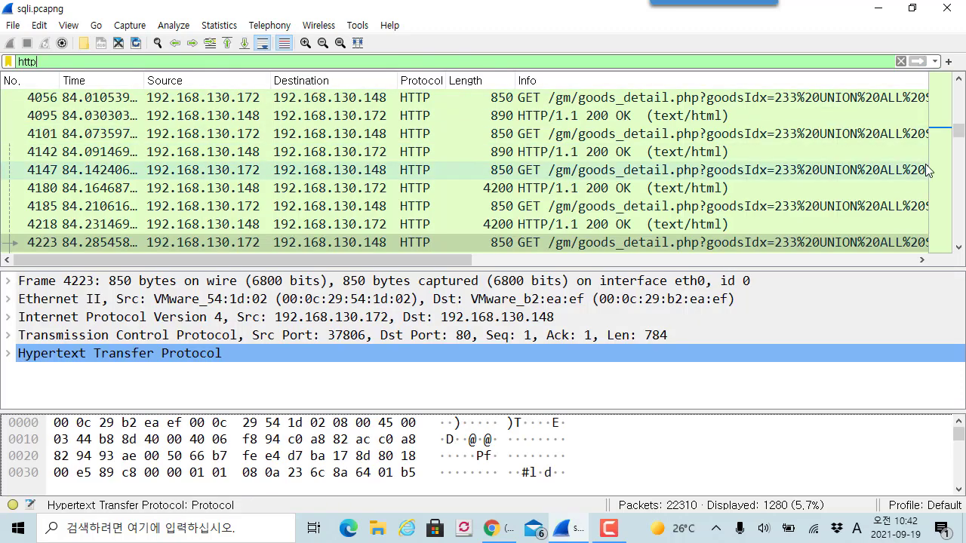
left_click_drag(959, 133, 961, 92)
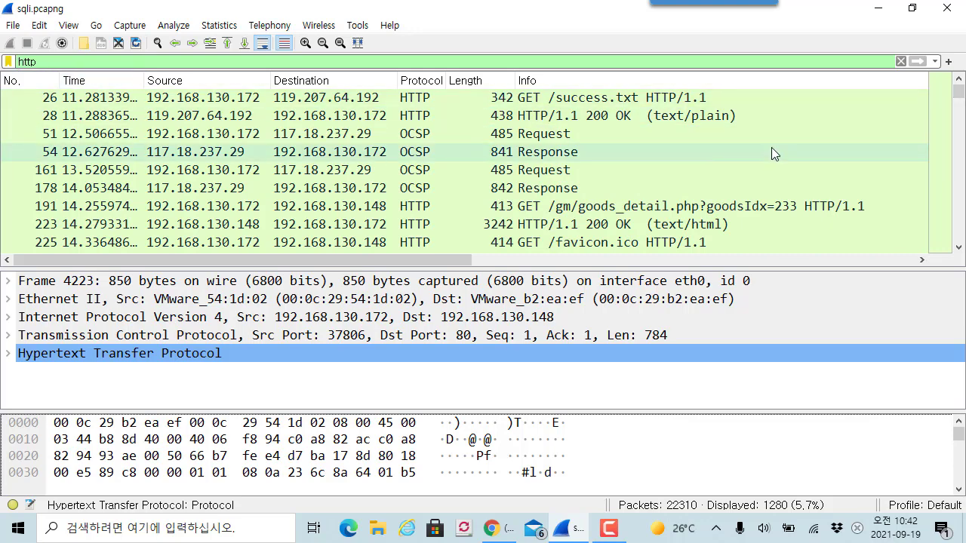
mouse_move(958, 92)
left_mouse_down()
mouse_move(957, 216)
mouse_move(959, 92)
left_mouse_up()
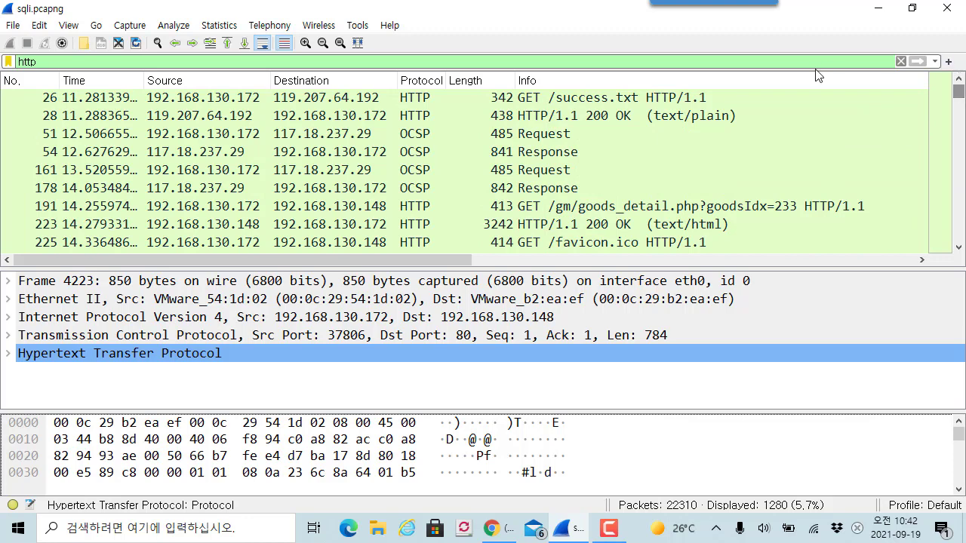
left_click(900, 61)
Open the HTTP Load Distribution statistics for the capture.
left_click(211, 29)
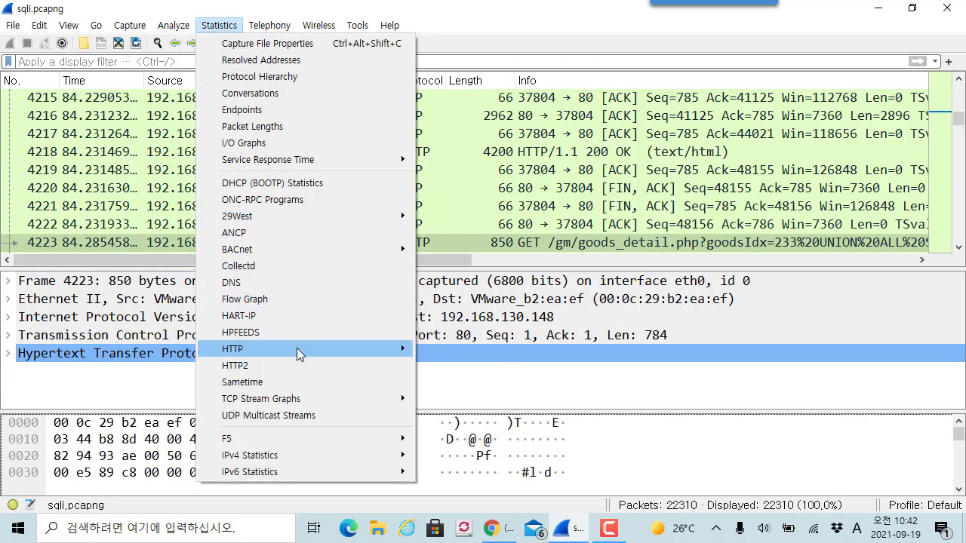
mouse_move(300, 352)
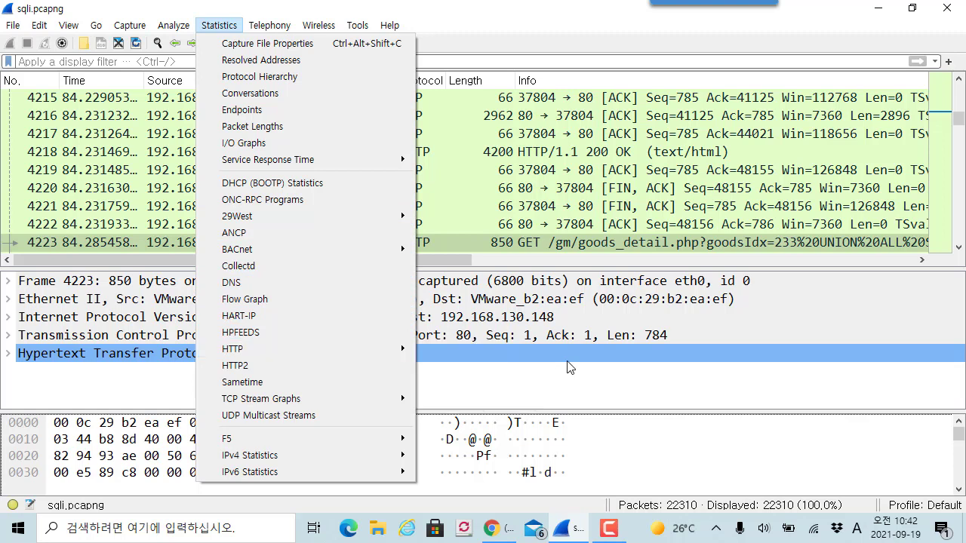
mouse_move(350, 353)
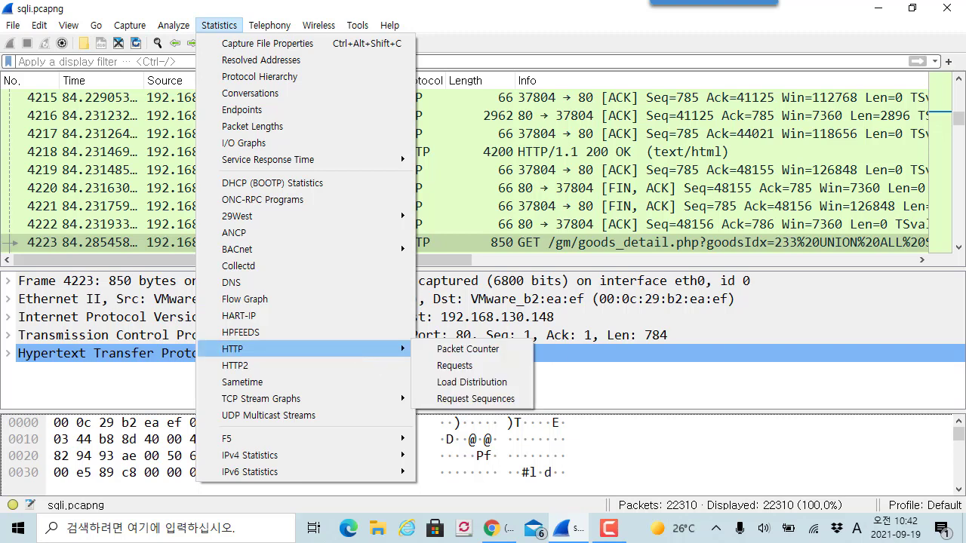
left_click_drag(407, 340, 552, 379)
left_click_drag(533, 304, 513, 337)
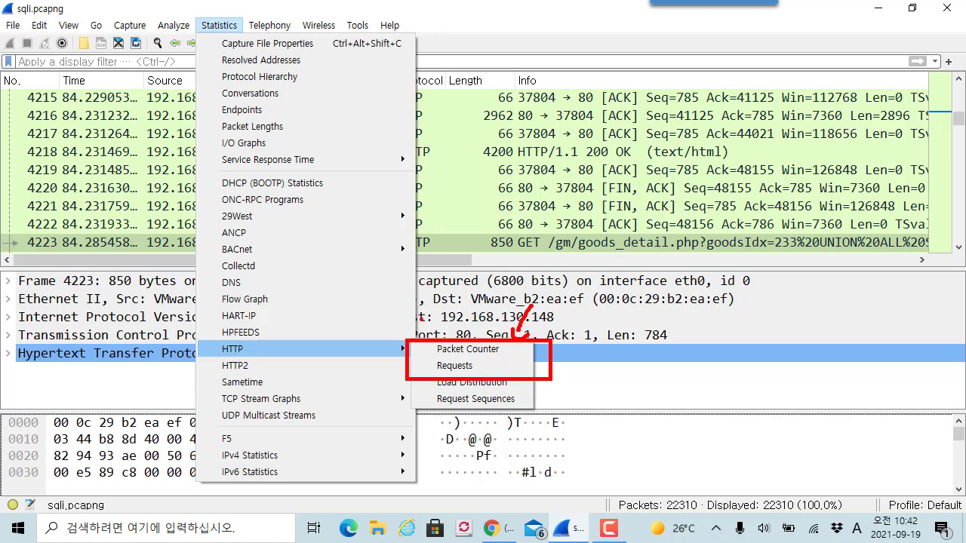
key("Escape")
left_click(218, 25)
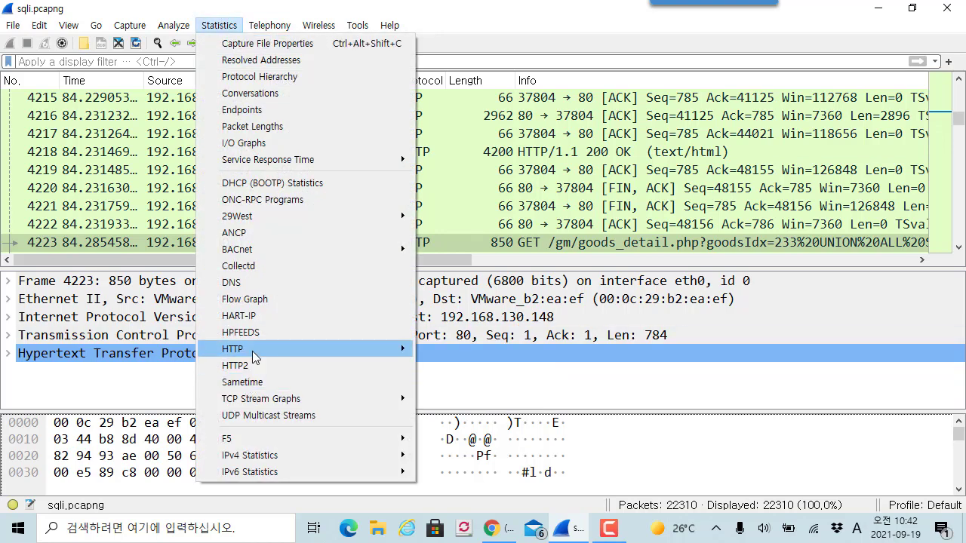
mouse_move(252, 351)
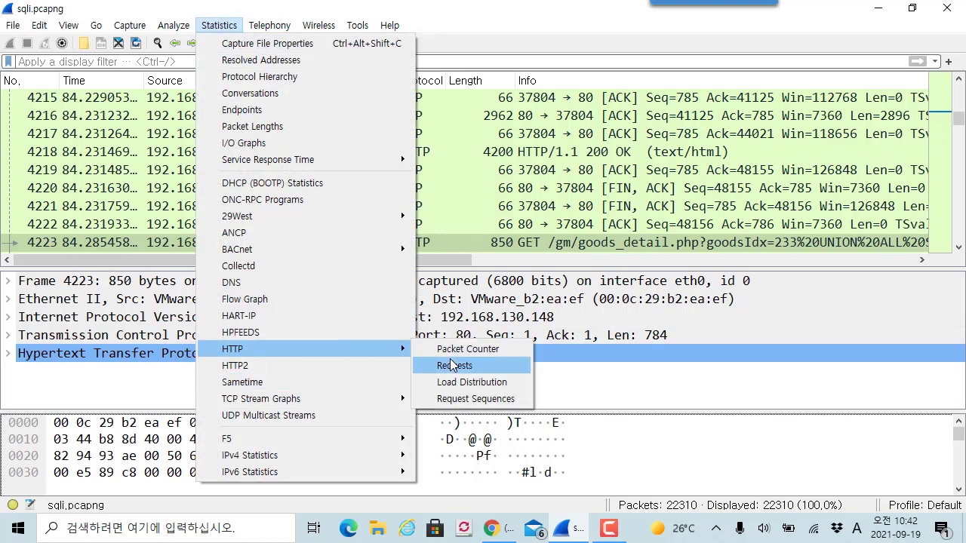
left_click(501, 382)
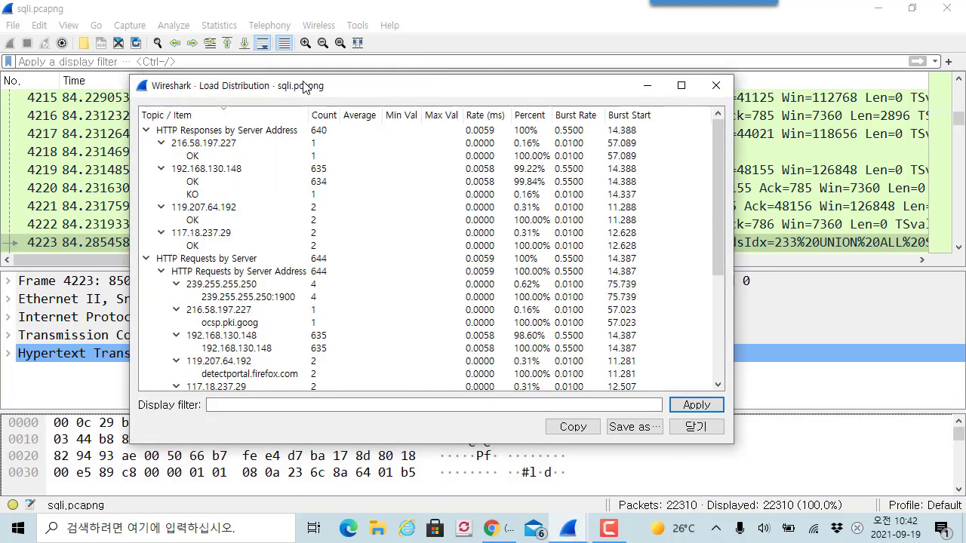
Sort the load distribution by percent in descending order and select server 192.168.130.148 under HTTP Requests by Server Address.
left_click_drag(304, 86, 278, 80)
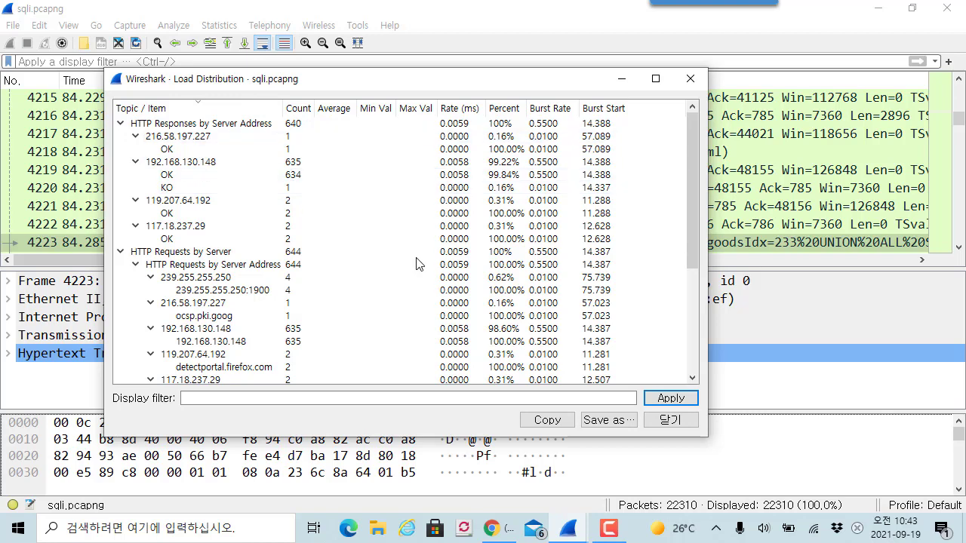
left_click_drag(694, 193, 688, 337)
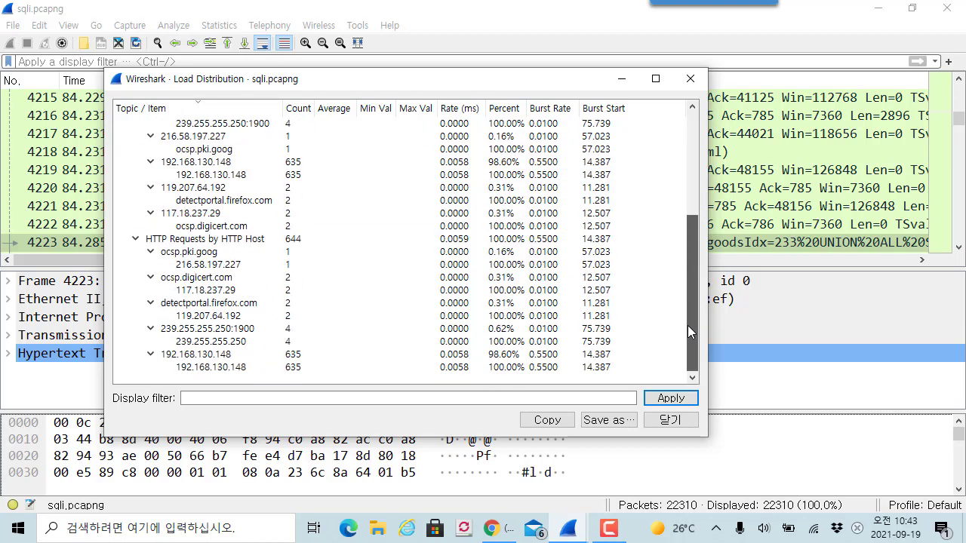
left_click_drag(687, 326, 688, 220)
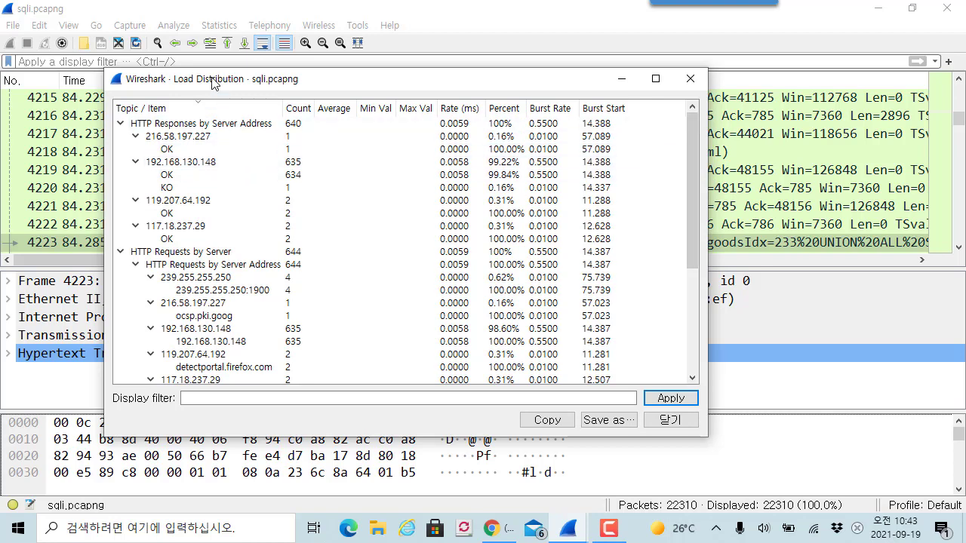
left_click_drag(226, 78, 398, 157)
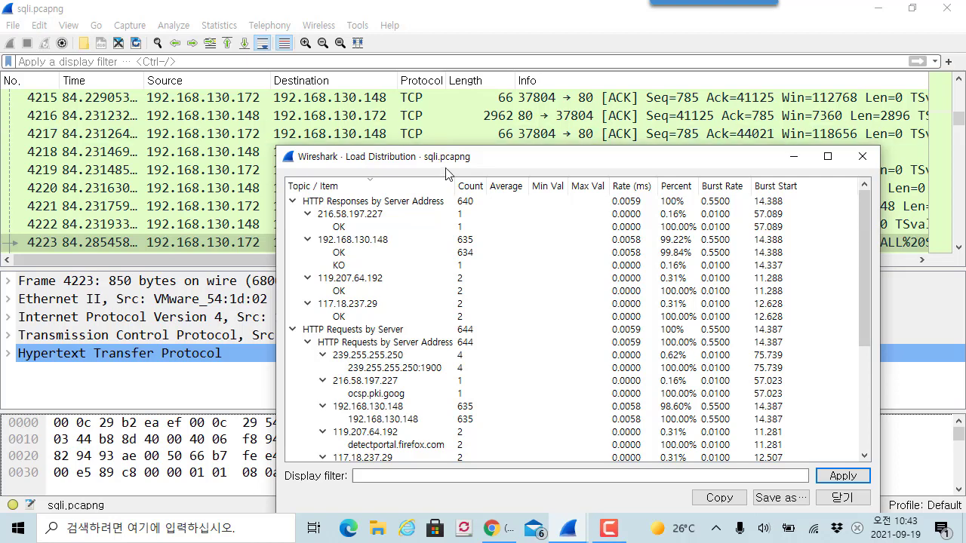
left_click_drag(451, 156, 362, 80)
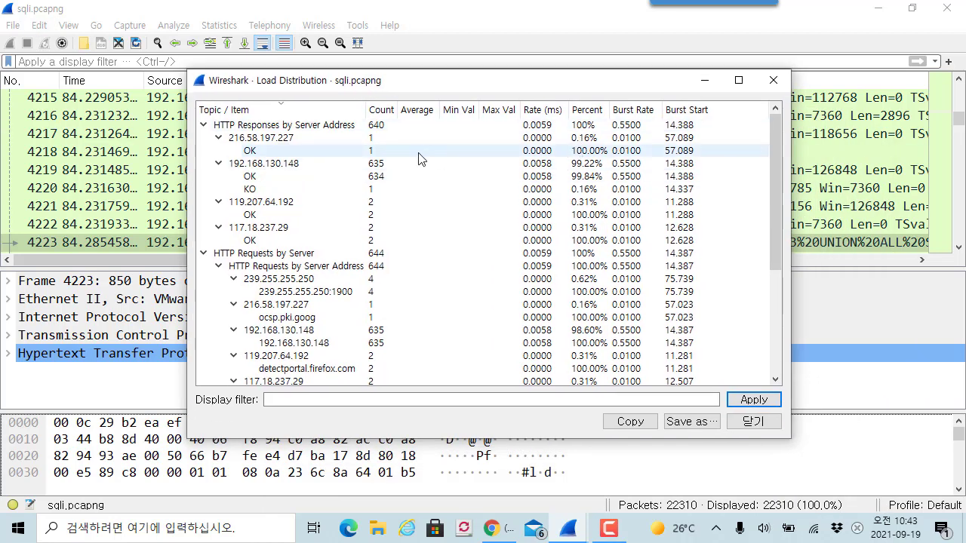
left_click(587, 110)
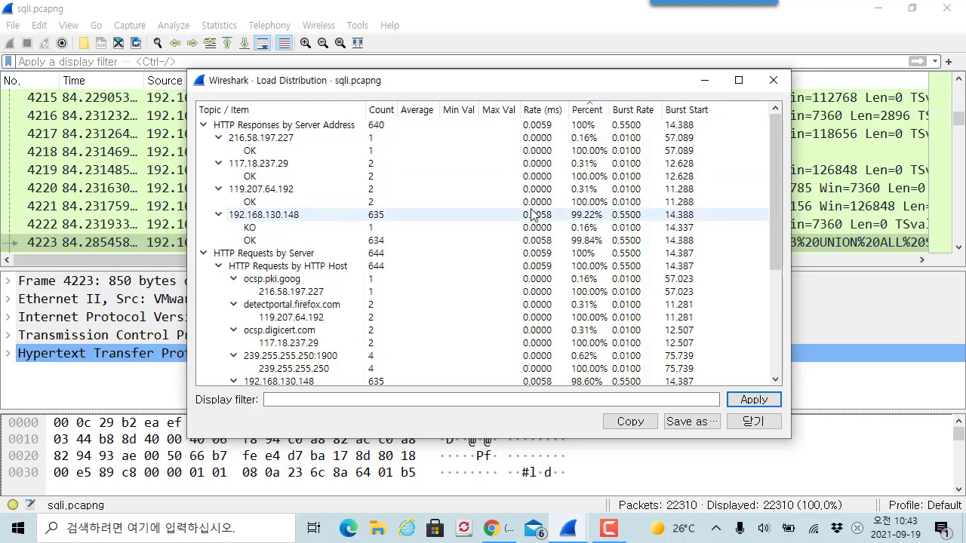
scroll(532, 219, "down", 1)
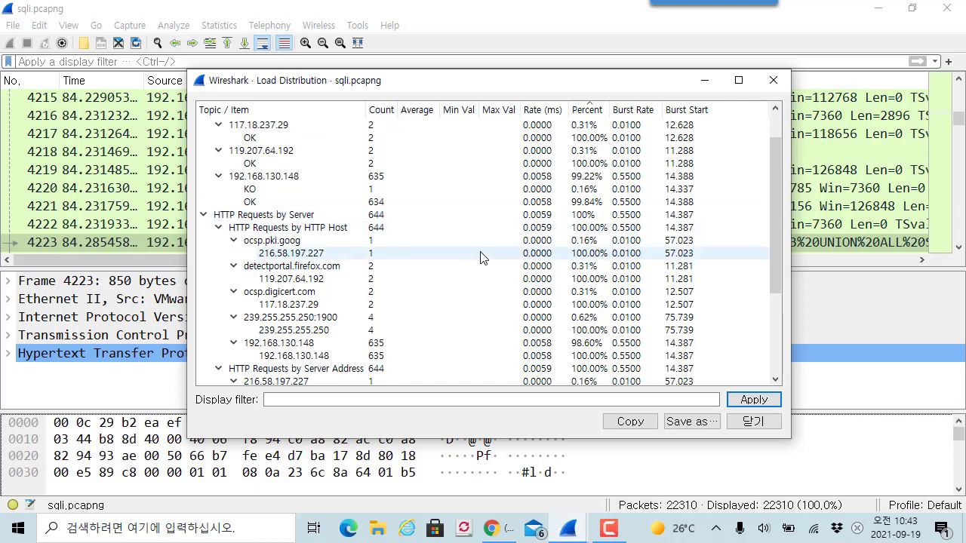
scroll(483, 252, "down", 3)
scroll(518, 189, "up", 5)
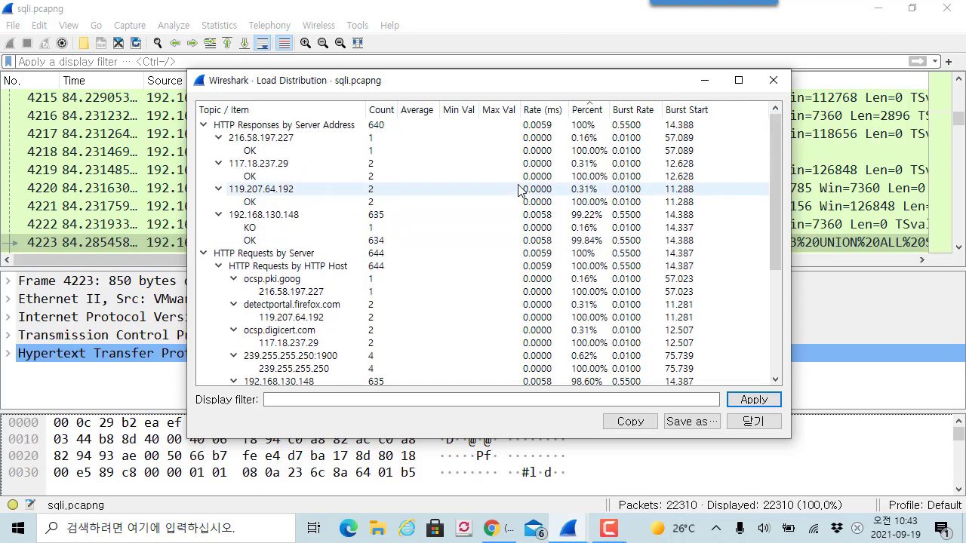
left_click(587, 110)
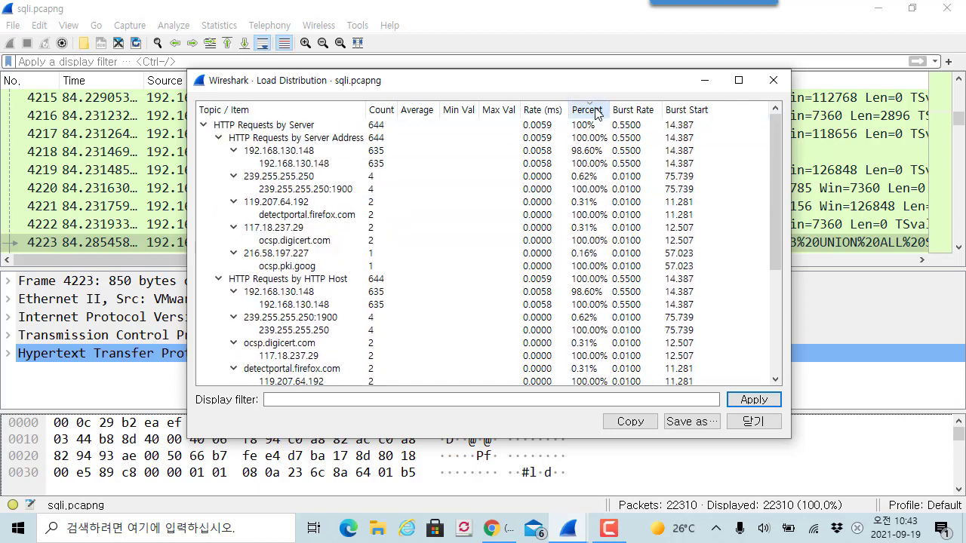
left_click(580, 151)
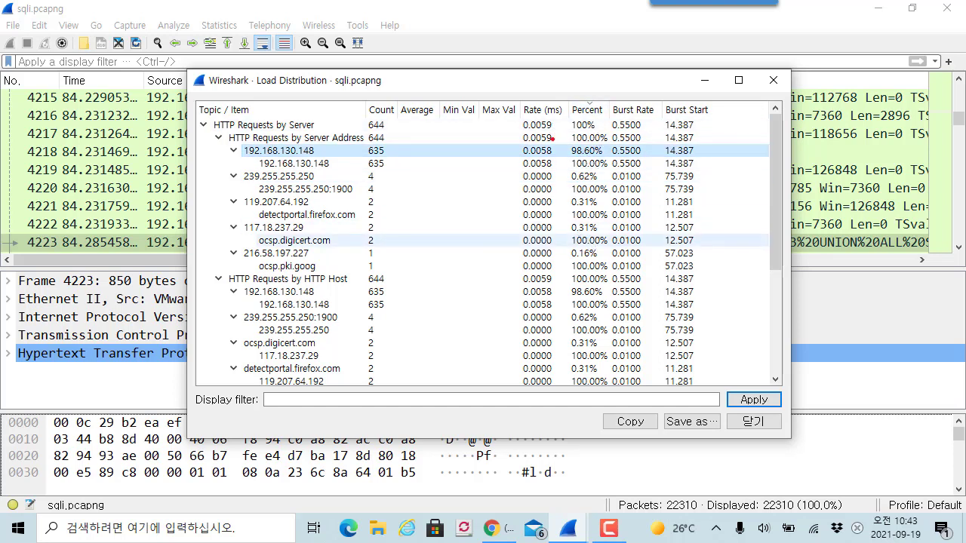
mouse_move(570, 147)
left_mouse_down()
mouse_move(567, 185)
mouse_move(593, 164)
left_mouse_up()
key("Escape")
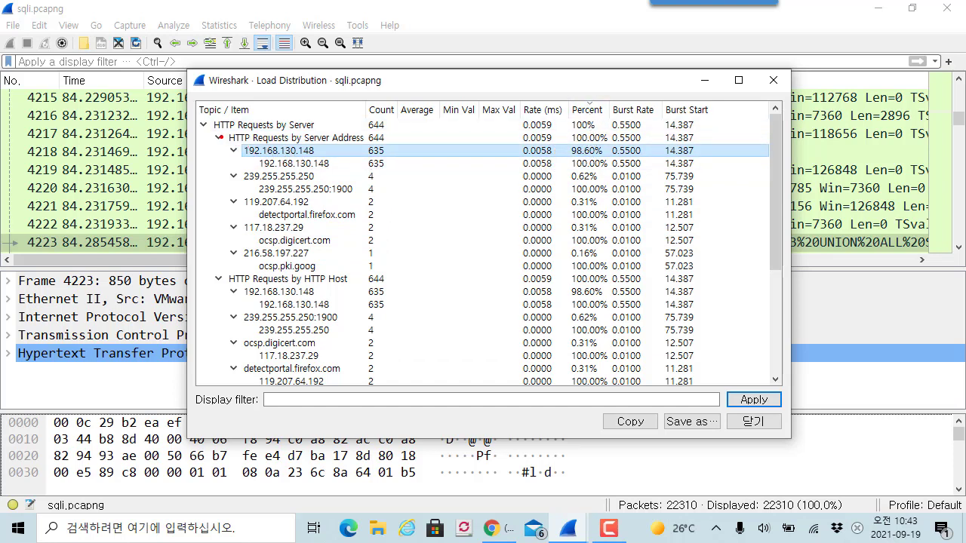
left_click_drag(220, 138, 422, 177)
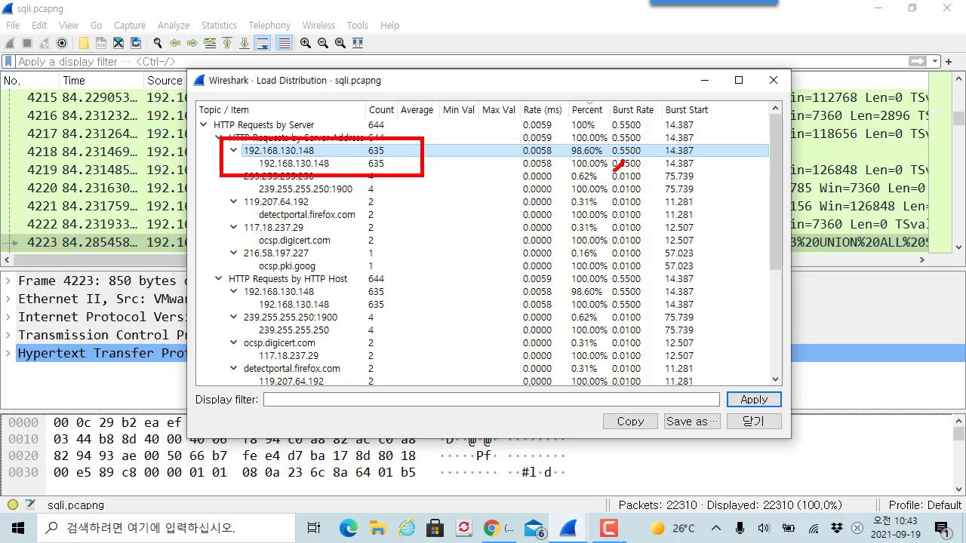
mouse_move(615, 171)
left_mouse_down()
mouse_move(601, 174)
mouse_move(653, 148)
mouse_move(631, 172)
left_mouse_up()
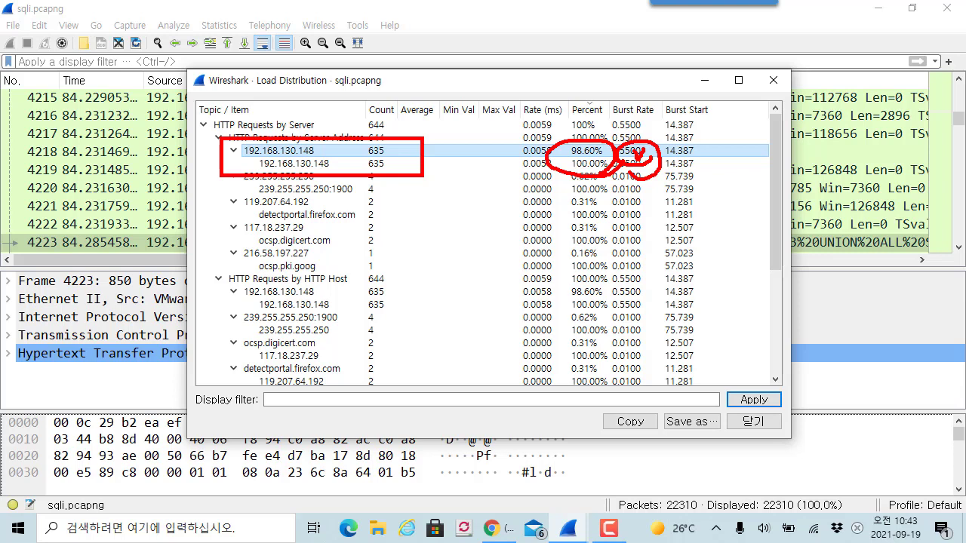
key("Escape")
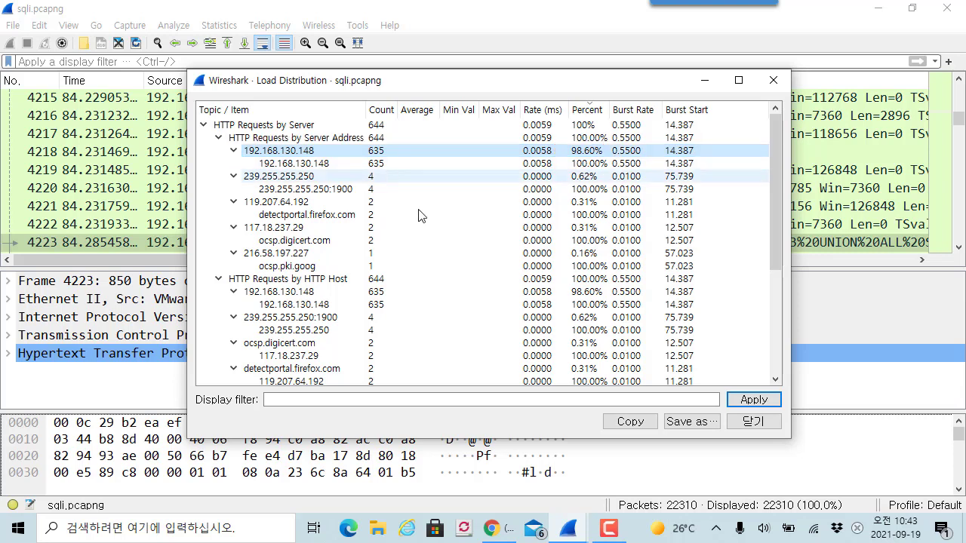
left_click_drag(721, 135, 813, 360)
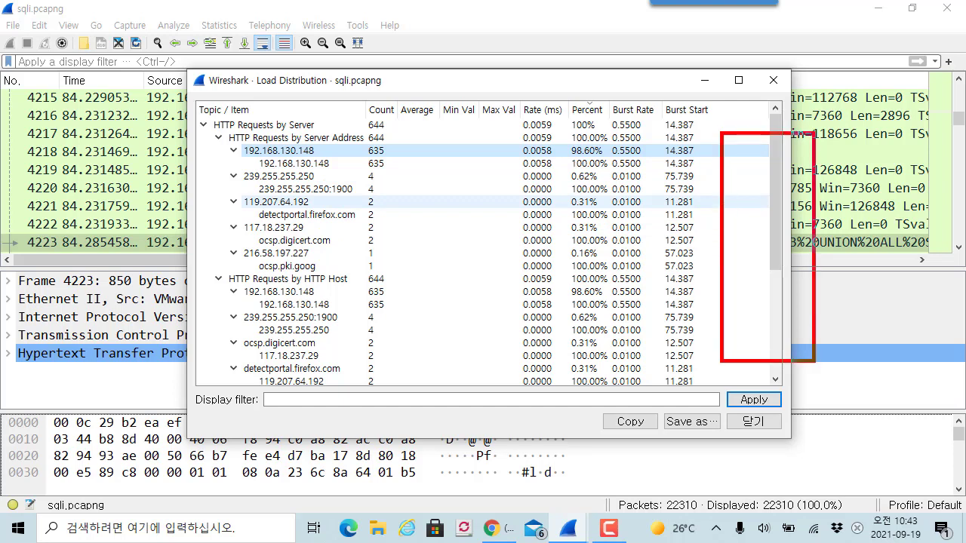
mouse_move(711, 202)
left_mouse_down()
mouse_move(759, 156)
mouse_move(713, 239)
left_mouse_up()
left_click_drag(756, 237, 716, 274)
mouse_move(771, 264)
left_mouse_down()
mouse_move(741, 286)
mouse_move(743, 316)
left_mouse_up()
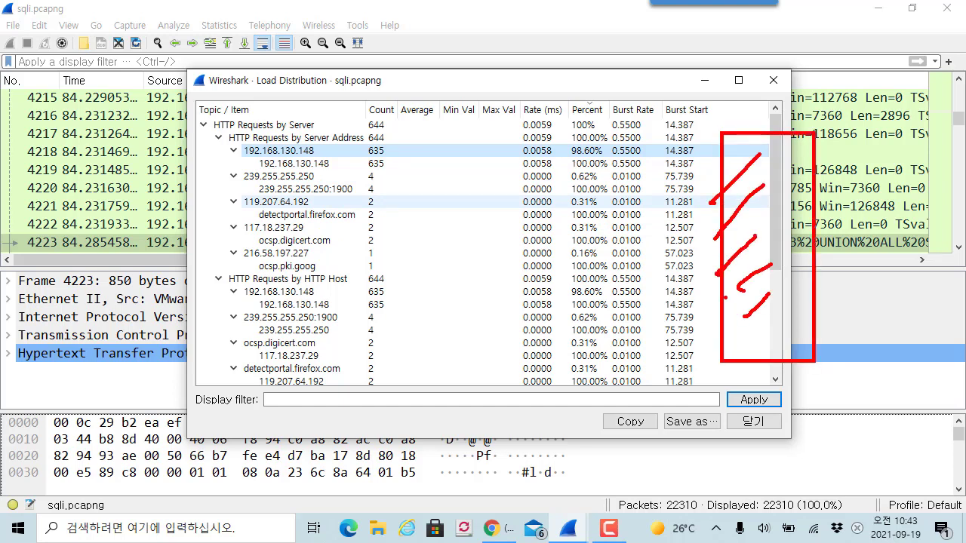
mouse_move(743, 106)
left_mouse_down()
mouse_move(741, 168)
mouse_move(765, 137)
left_mouse_up()
key("Escape")
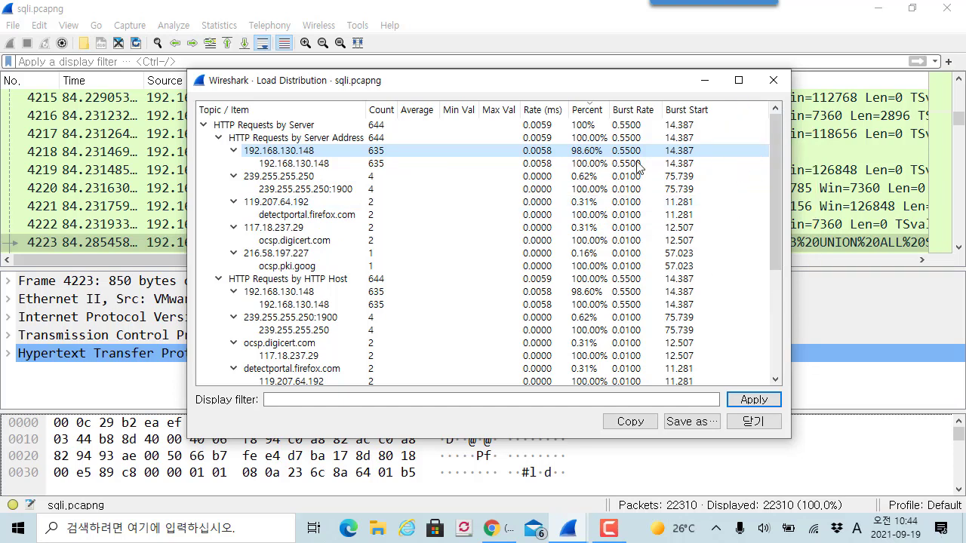
key("Caps_Lock")
key("Escape")
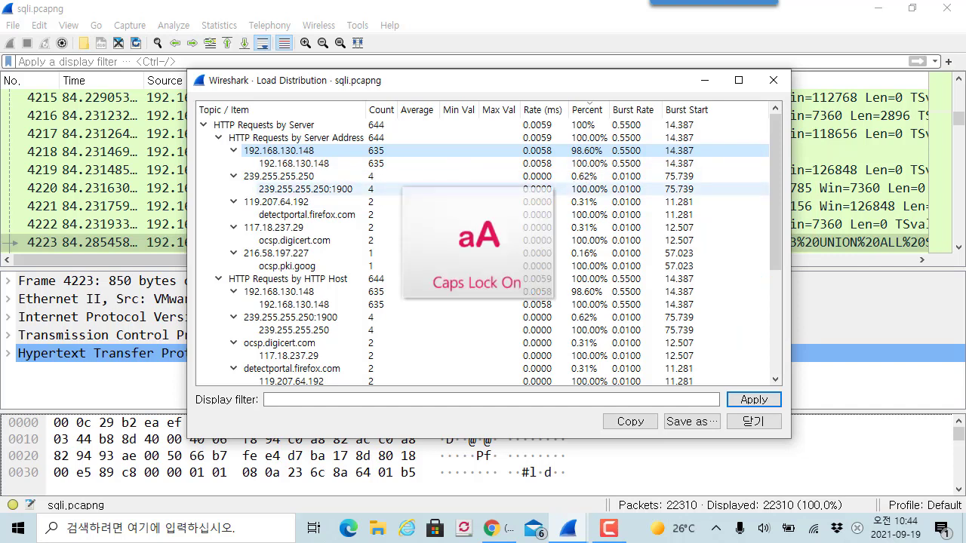
key("Caps_Lock")
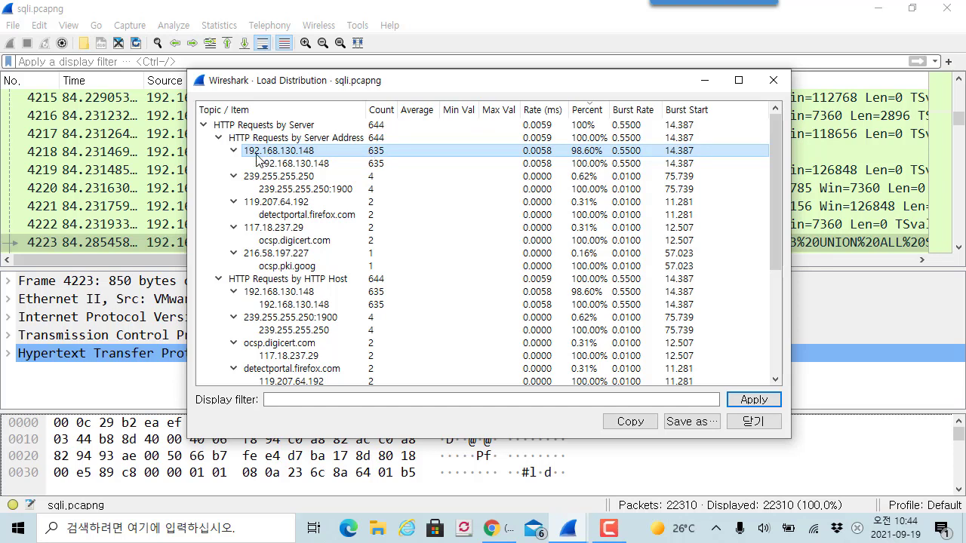
Compare the request counts of 192.168.130.148 with those of the other server addresses, and close the load distribution statistics.
left_click(351, 166)
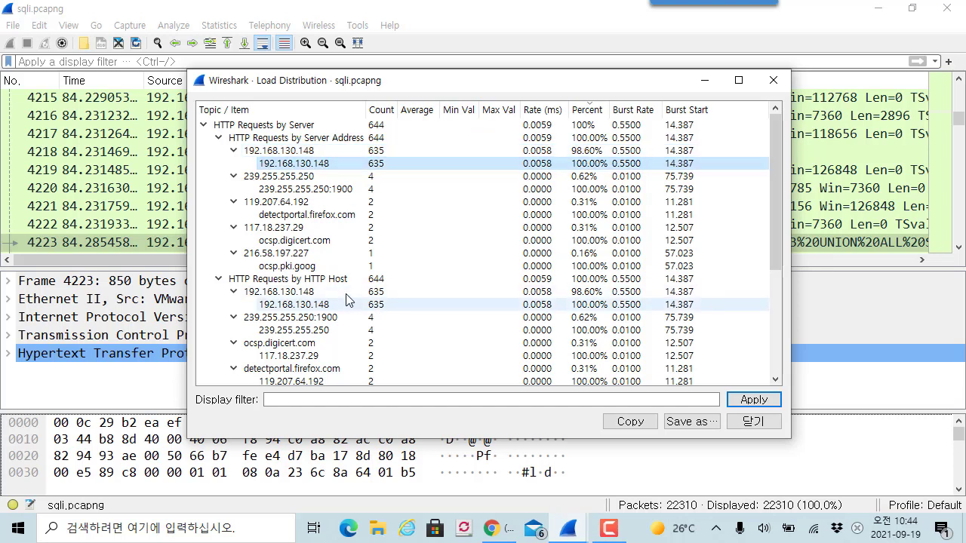
left_click(346, 295)
left_click(346, 306)
left_click(375, 165)
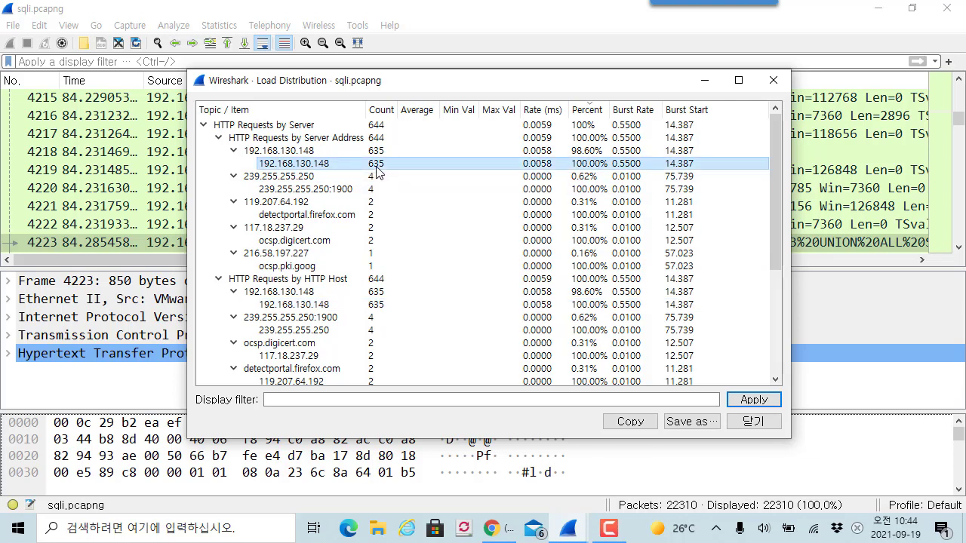
left_click(372, 180)
left_click(372, 203)
left_click(376, 227)
left_click_drag(378, 232, 373, 166)
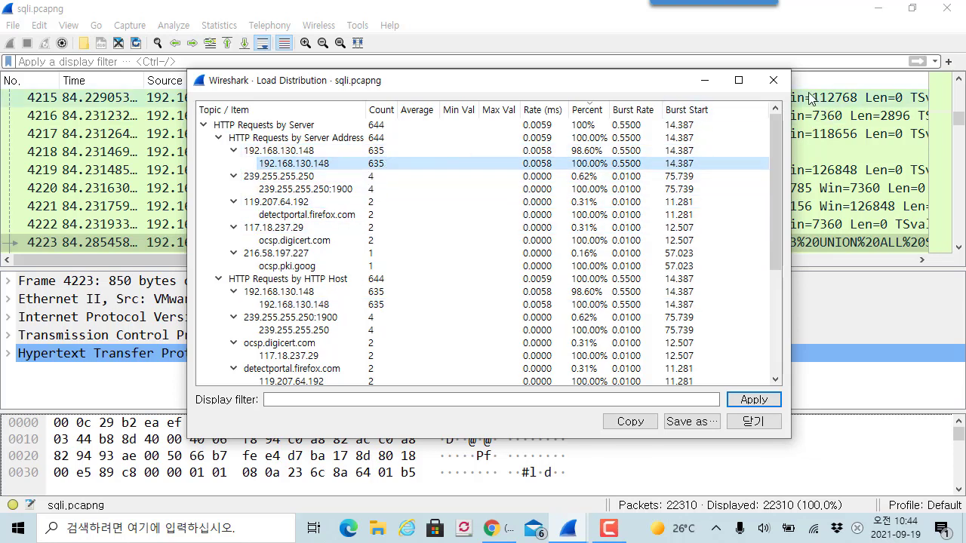
left_click(778, 79)
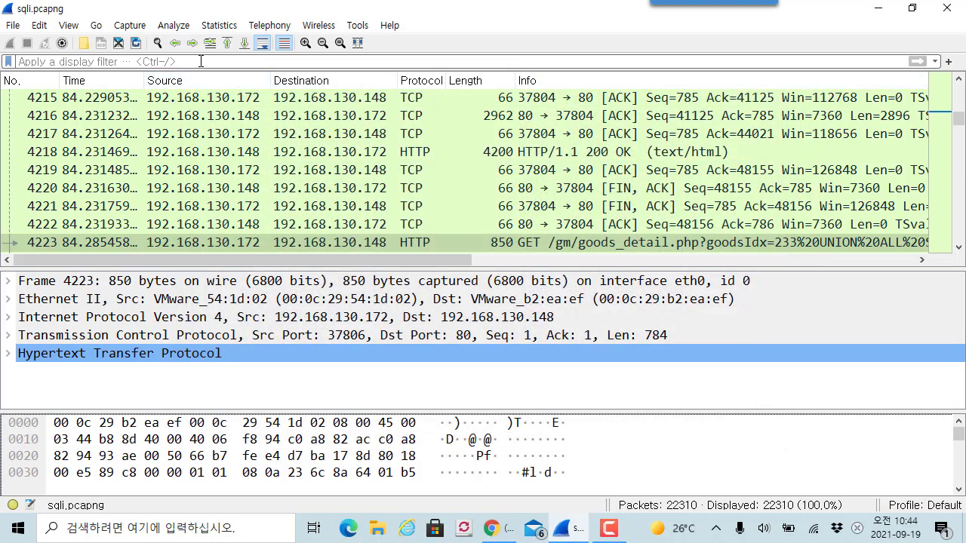
Enter the display filter expression ip.addr==192.168.130.148 && http.request.full_uri.
type("ip.addr")
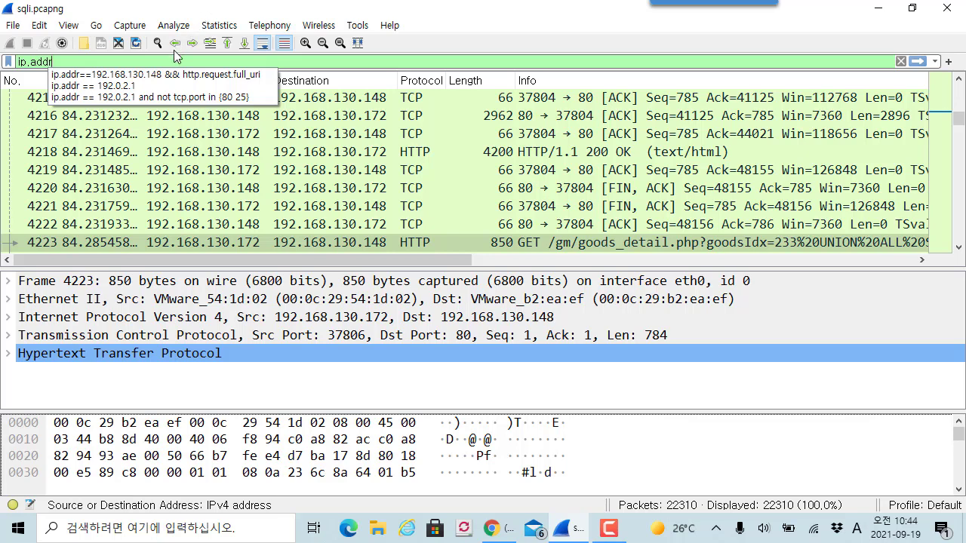
left_click(170, 74)
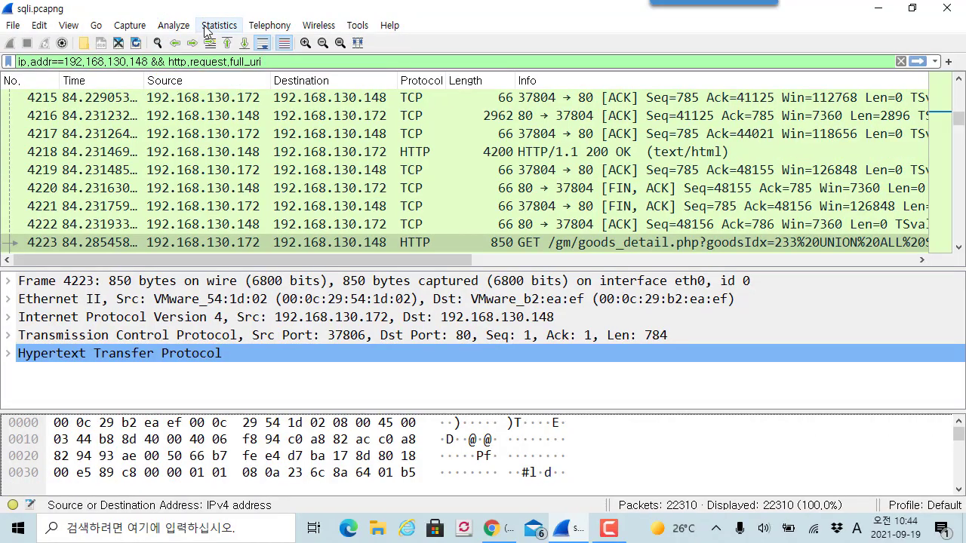
left_click(437, 51)
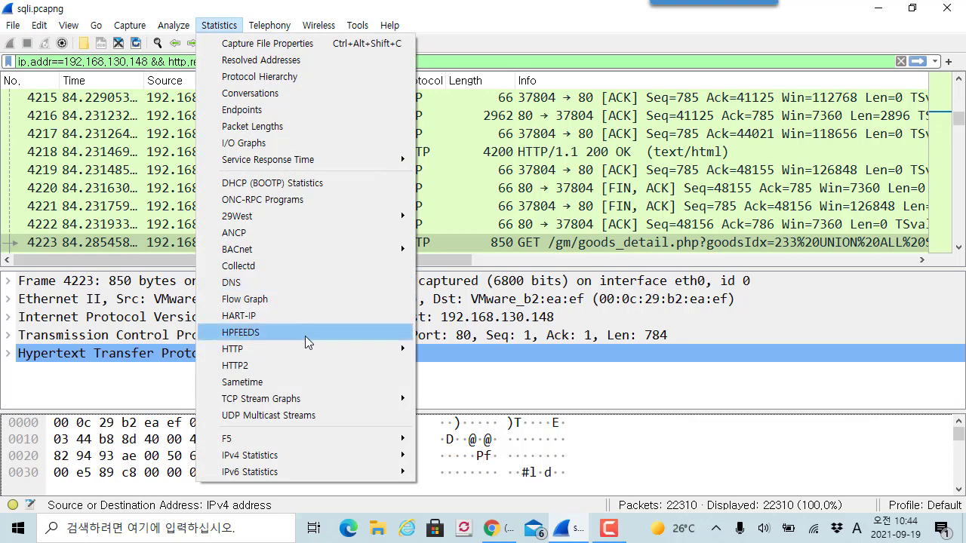
mouse_move(306, 347)
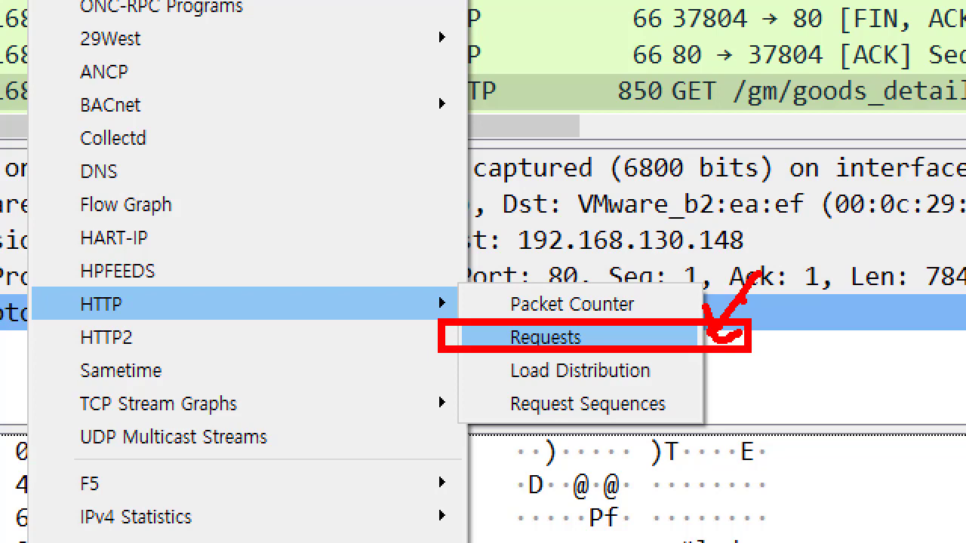
left_click_drag(578, 239, 573, 308)
left_click_drag(556, 286, 584, 286)
key("Escape")
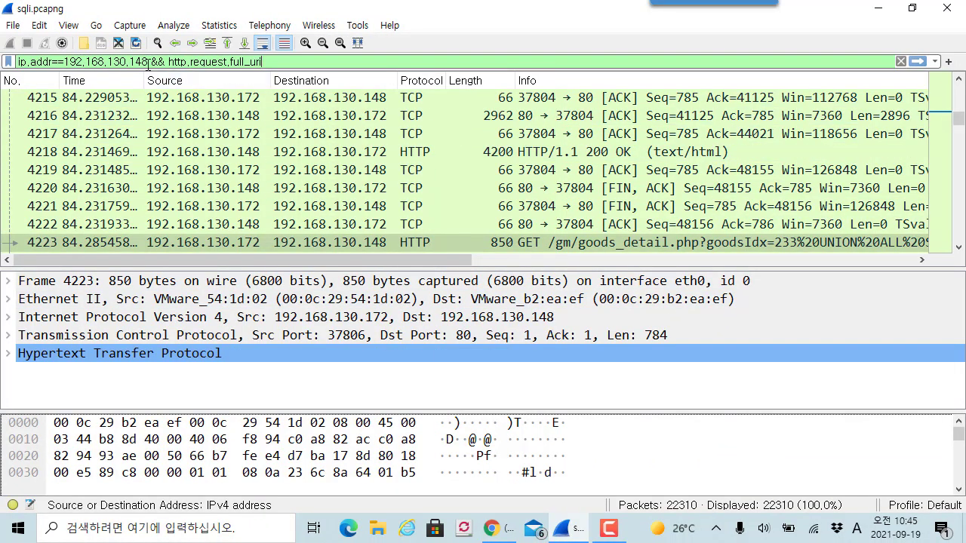
mouse_move(318, 64)
left_mouse_down()
mouse_move(9, 64)
mouse_move(675, 120)
mouse_move(570, 100)
left_mouse_up()
left_click_drag(644, 101, 644, 107)
left_click_drag(671, 93, 659, 123)
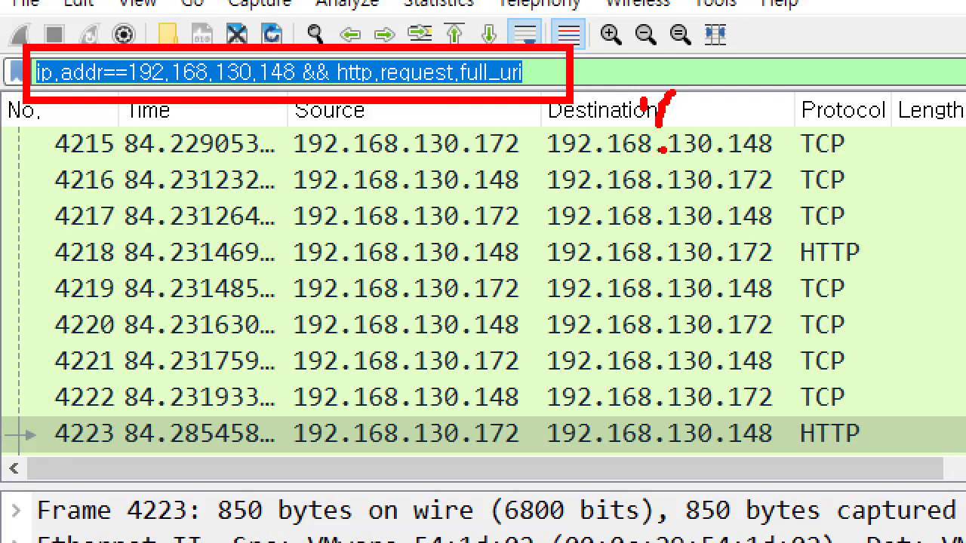
key("Escape")
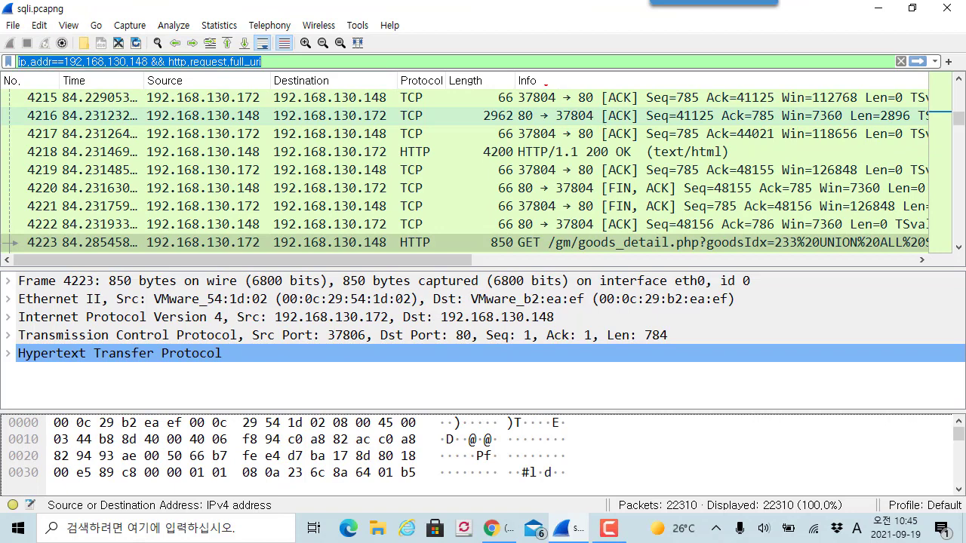
left_click_drag(511, 52, 916, 260)
mouse_move(957, 236)
left_mouse_down()
mouse_move(948, 256)
mouse_move(925, 267)
left_mouse_up()
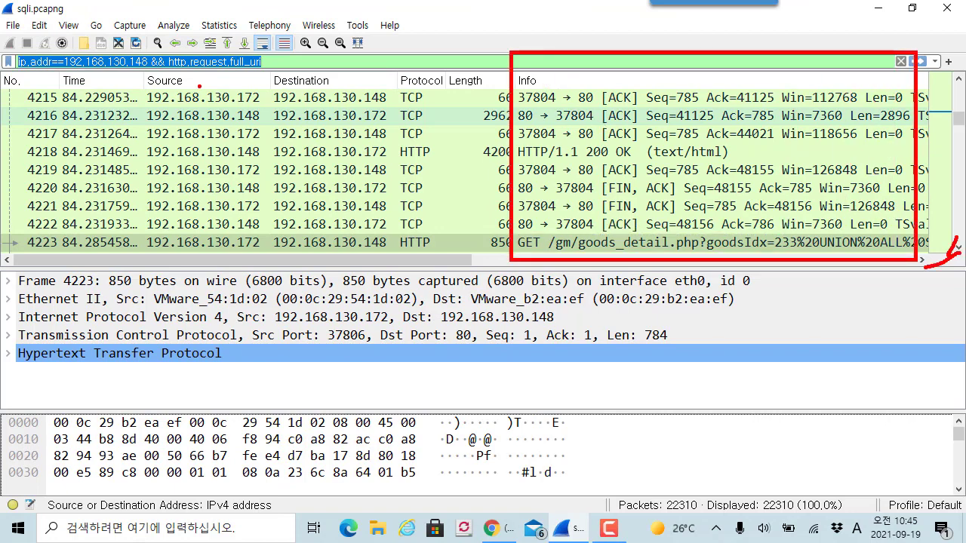
left_click_drag(114, 67, 278, 74)
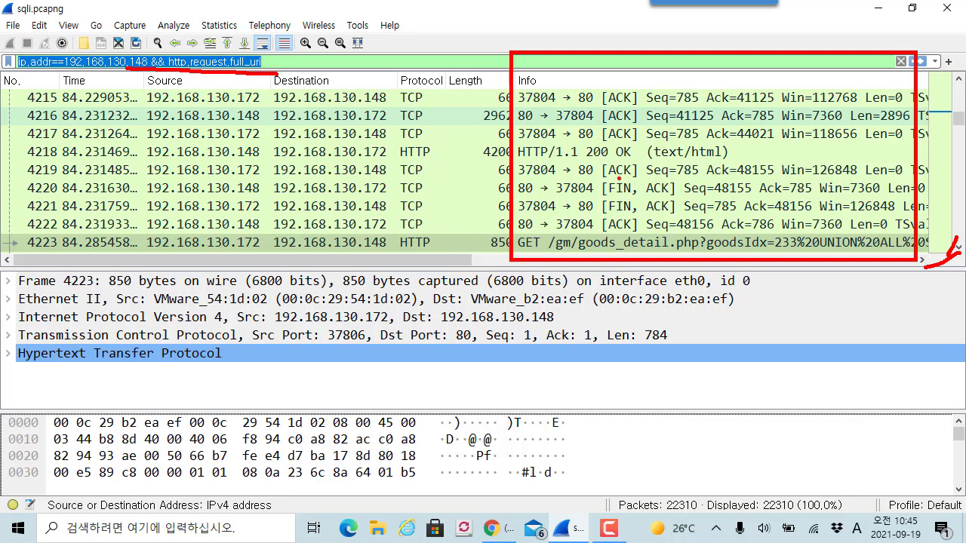
key("Escape")
Apply the entered display filter and select the first listed request, GET /gm/goods_detail.php?goodsIdx=233.
left_click(318, 64)
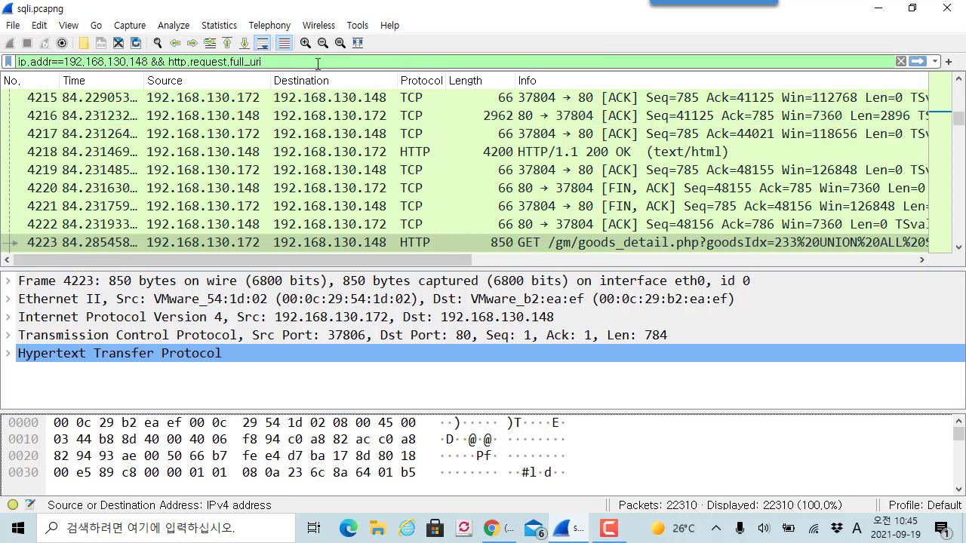
key("Return")
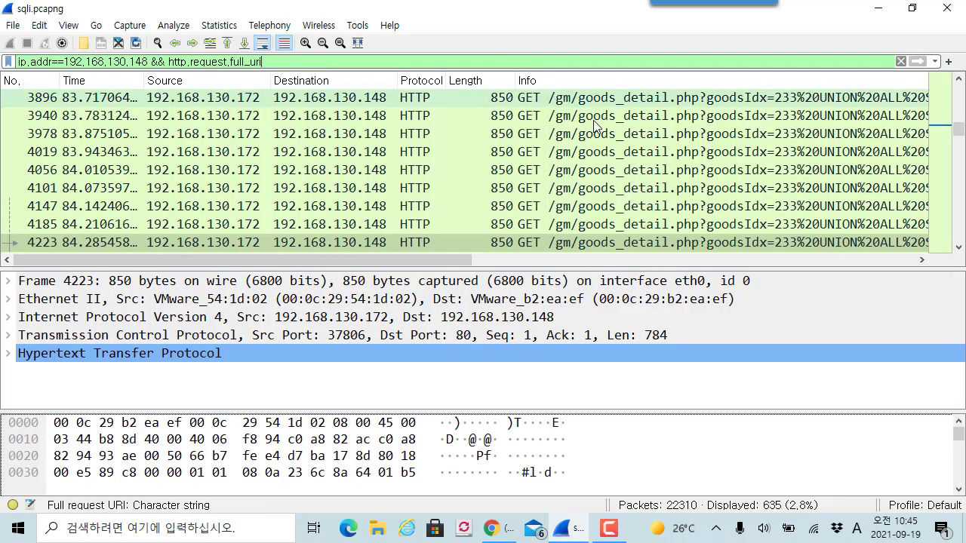
left_click_drag(438, 260, 644, 258)
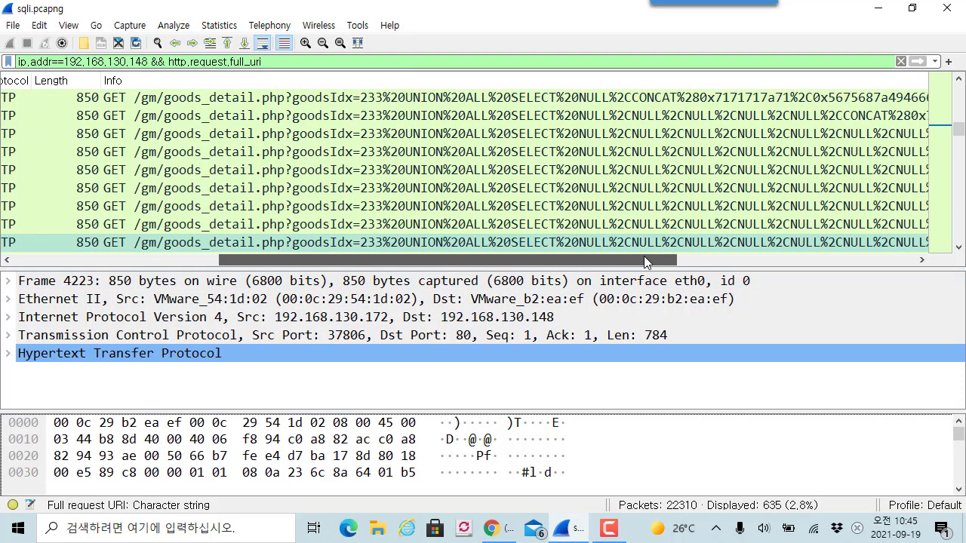
left_click_drag(958, 130, 962, 89)
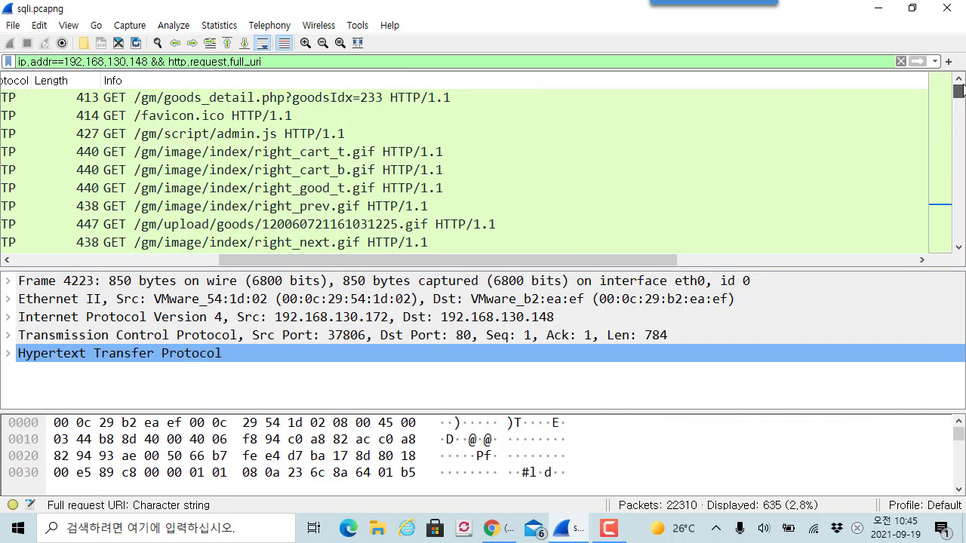
left_click(373, 98)
left_click_drag(47, 43, 150, 73)
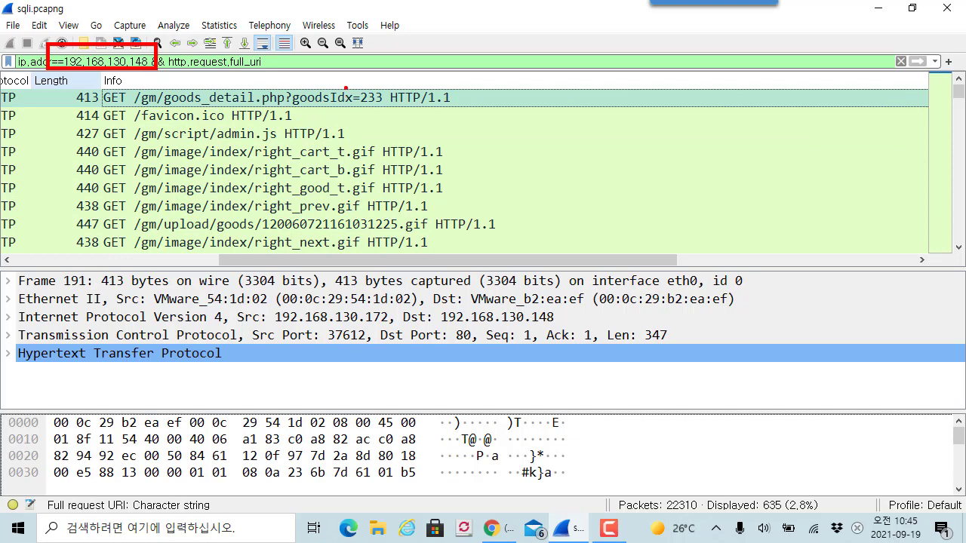
mouse_move(341, 44)
left_mouse_down()
mouse_move(345, 83)
mouse_move(367, 69)
left_mouse_up()
left_click_drag(195, 69, 284, 68)
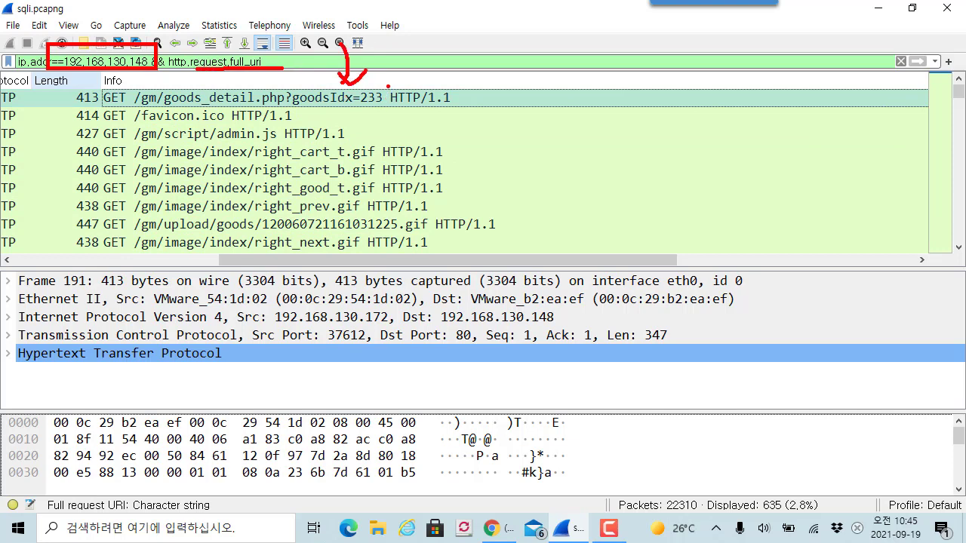
left_click_drag(381, 78, 369, 248)
key("Escape")
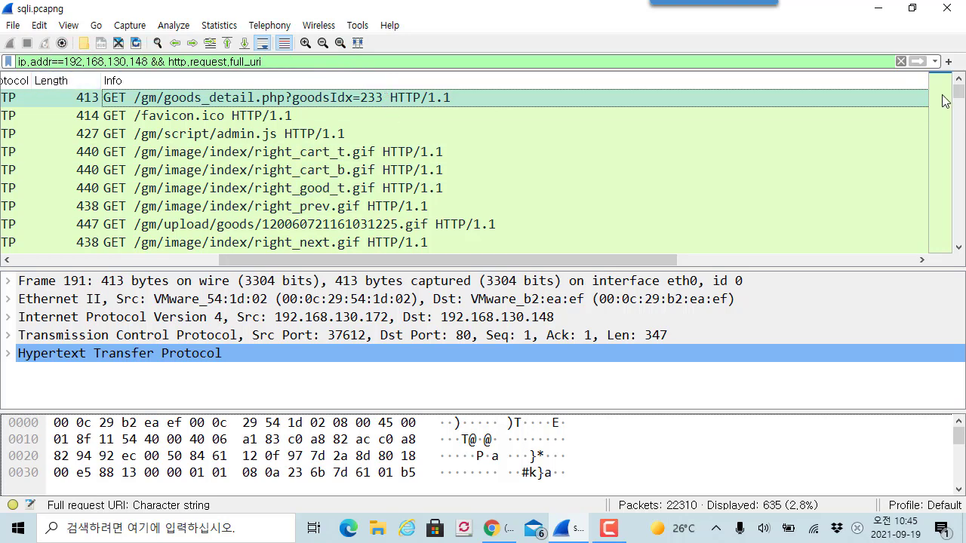
Select the goods_detail.php request with EDnm=5376 and UNION ALL SELECT in its URI, and follow its TCP stream.
left_click_drag(958, 92, 958, 113)
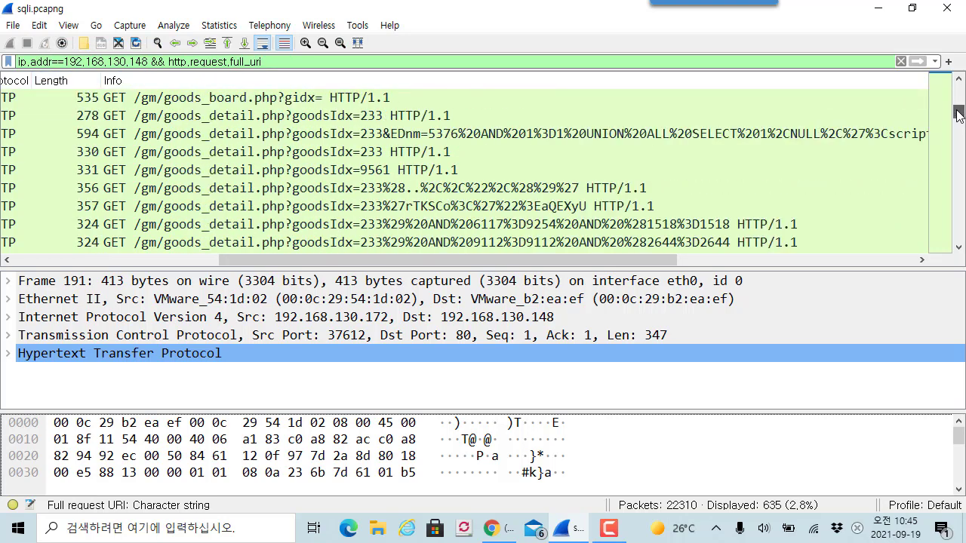
left_click(456, 134)
left_click_drag(107, 125, 898, 149)
left_click_drag(746, 94, 770, 93)
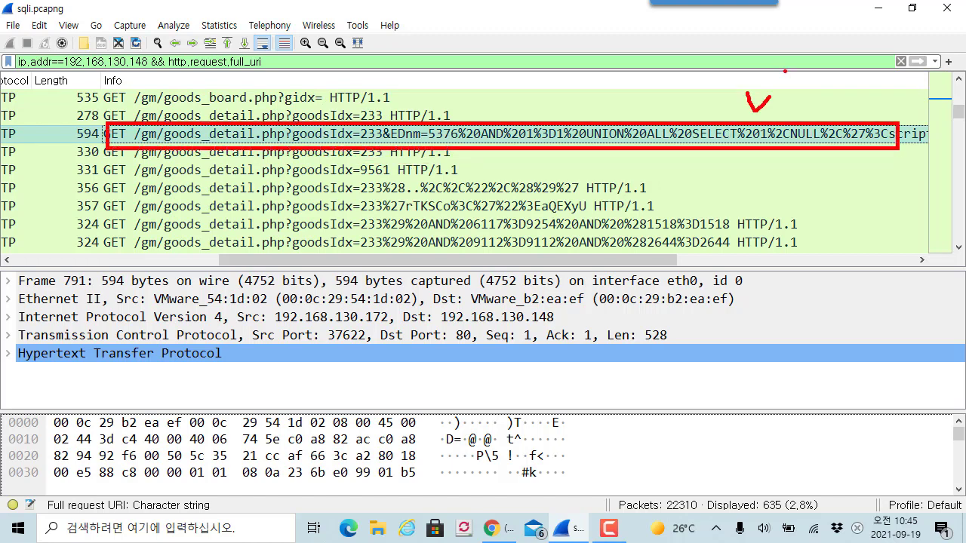
key("Escape")
right_click(685, 135)
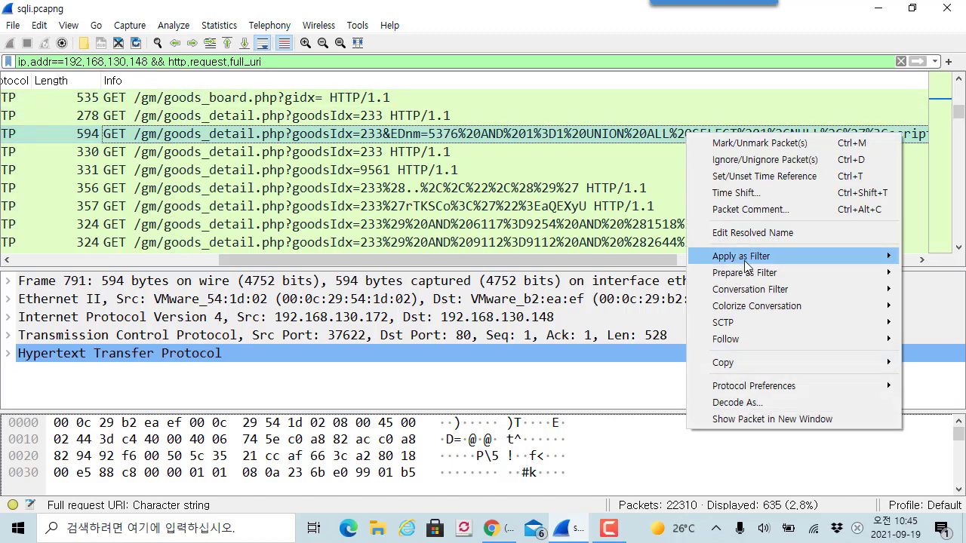
mouse_move(741, 339)
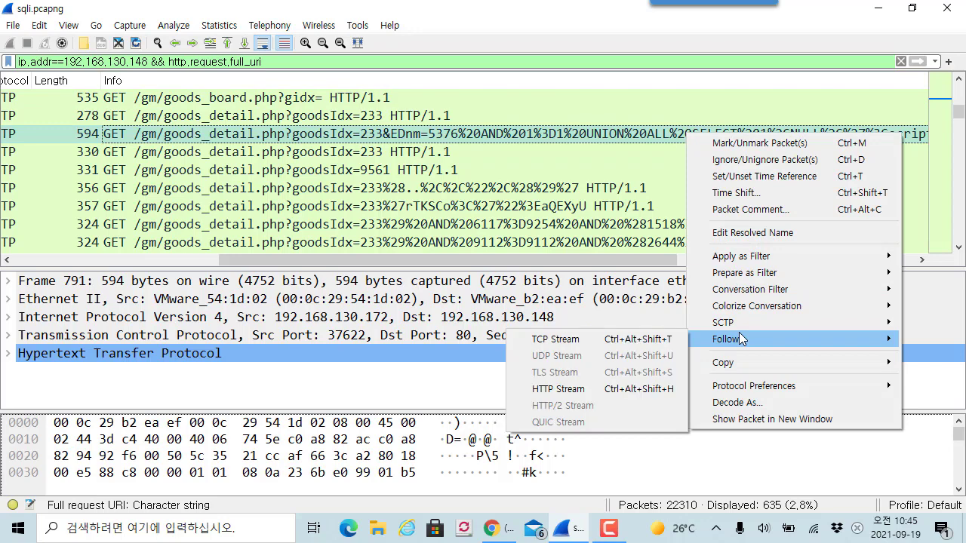
left_click(643, 335)
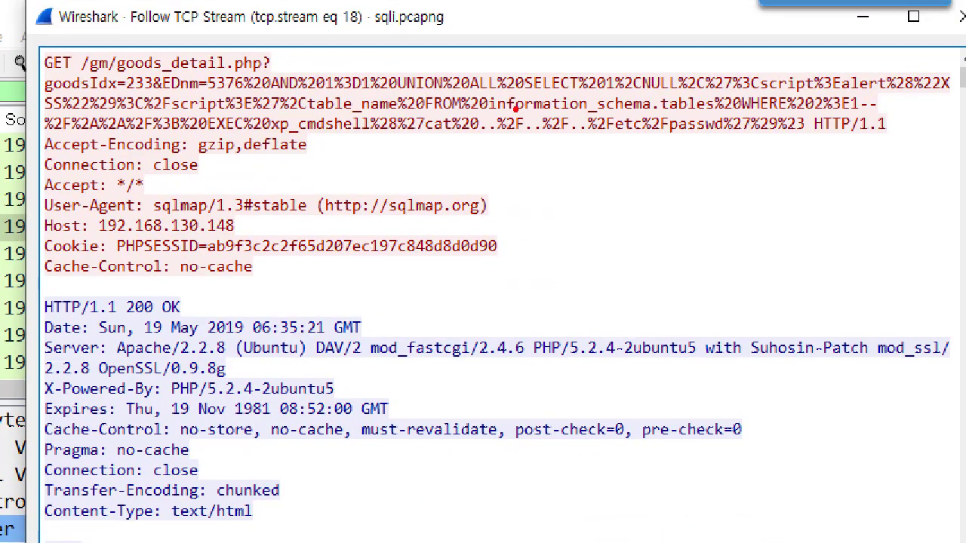
Examine the followed stream's GET request for the UNION SELECT on information_schema.tables, the xp_cmdshell call and the etc/passwd path.
mouse_move(488, 116)
left_mouse_down()
mouse_move(725, 118)
mouse_move(757, 86)
mouse_move(519, 85)
mouse_move(477, 115)
left_mouse_up()
left_click_drag(759, 139, 535, 139)
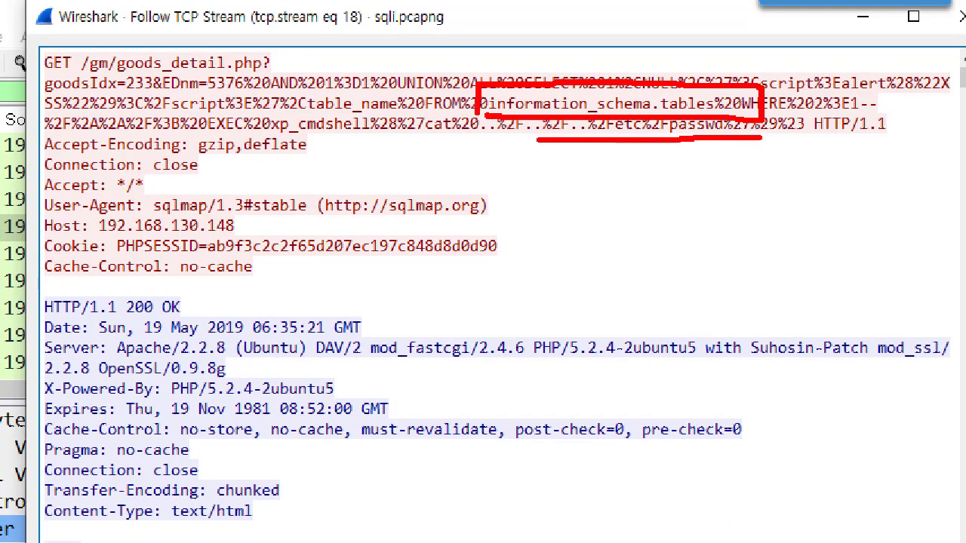
left_click_drag(374, 136, 459, 137)
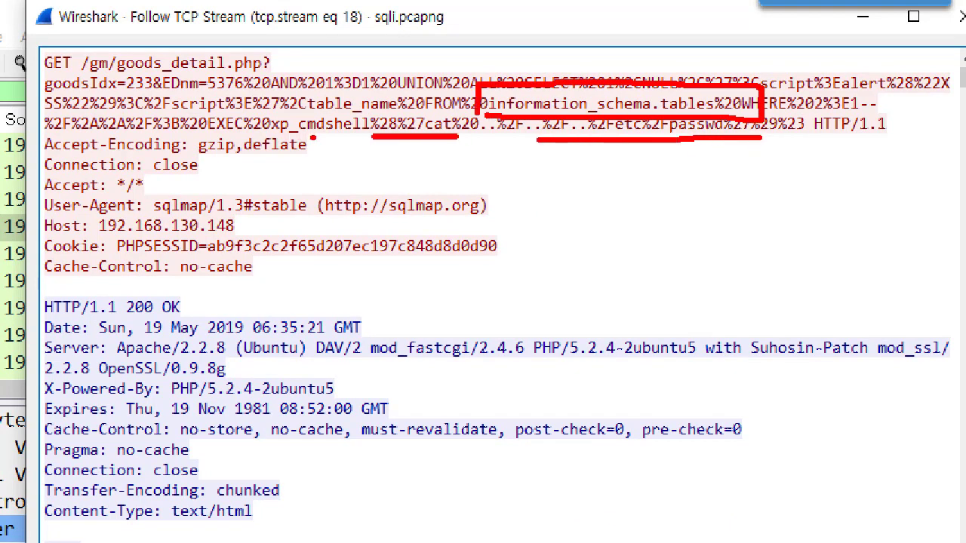
left_click_drag(18, 78, 44, 89)
key("Escape")
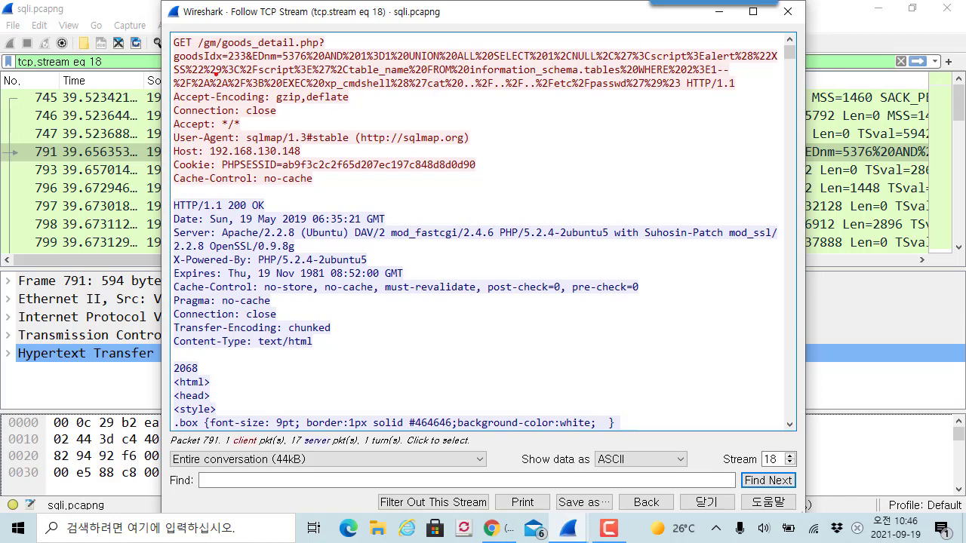
mouse_move(144, 25)
left_mouse_down()
mouse_move(797, 140)
mouse_move(805, 118)
left_mouse_up()
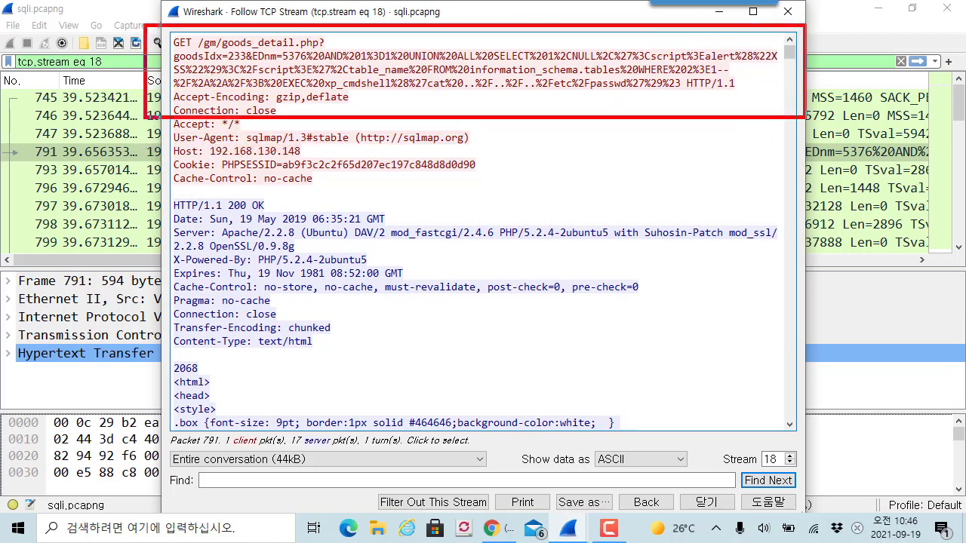
mouse_move(583, 174)
left_mouse_down()
mouse_move(607, 120)
mouse_move(631, 130)
left_mouse_up()
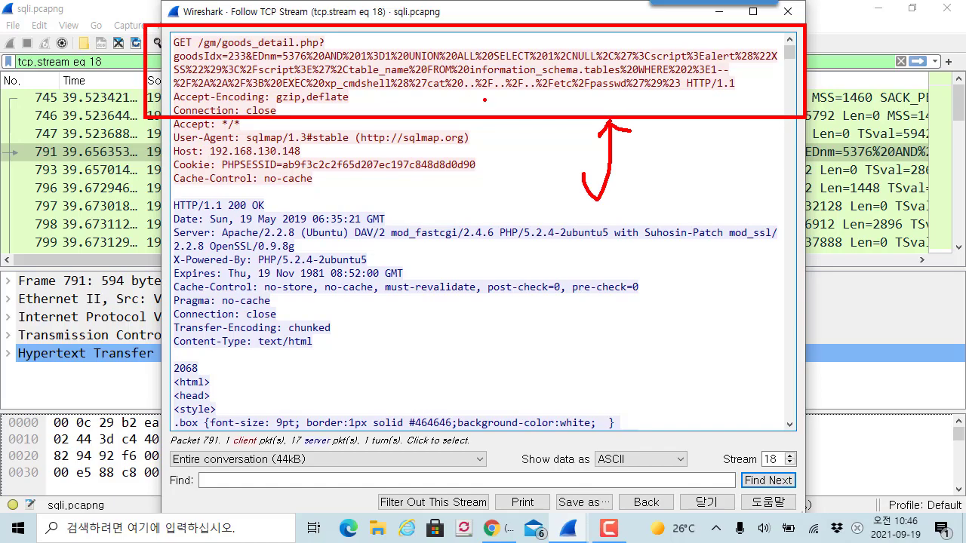
key("Escape")
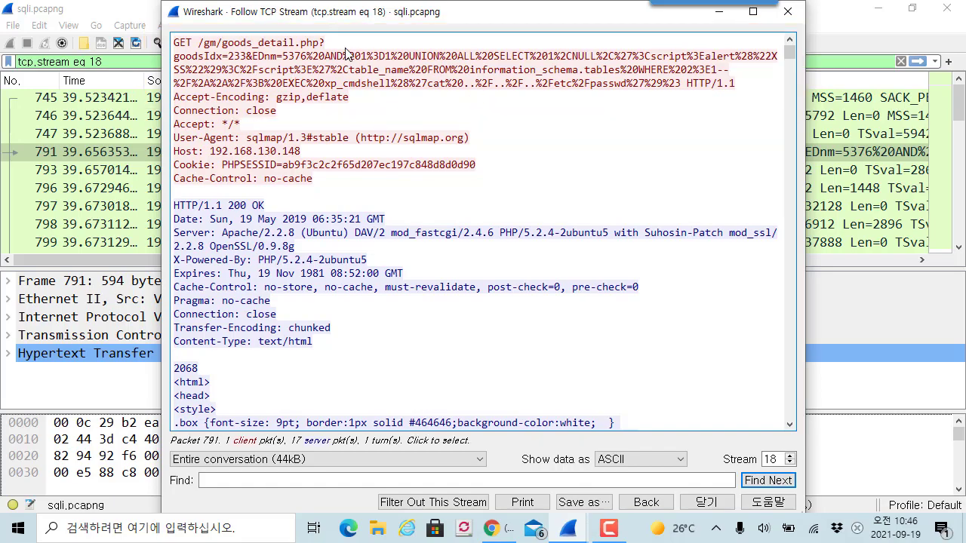
key("ctrl+1")
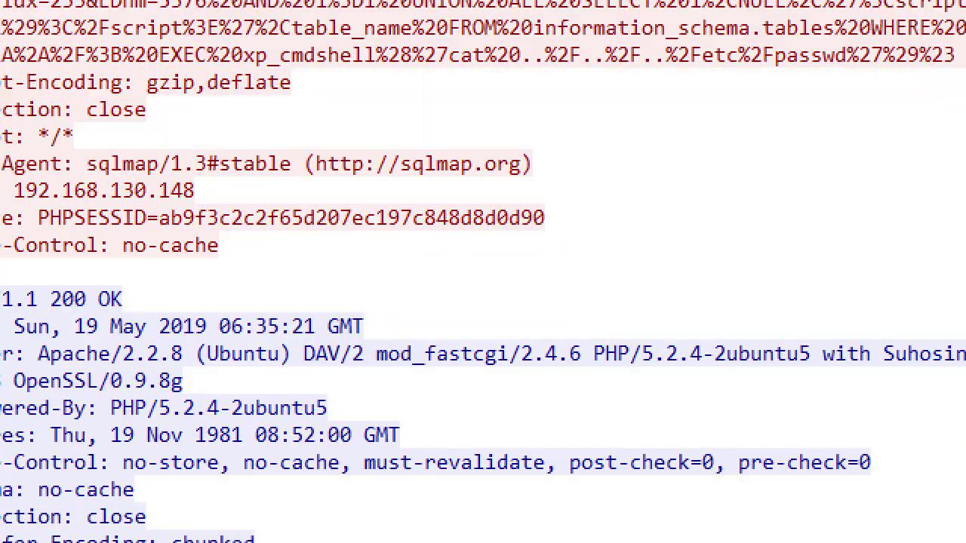
left_click(406, 112)
mouse_move(411, 60)
left_mouse_down()
mouse_move(419, 78)
mouse_move(388, 97)
left_mouse_up()
mouse_move(688, 70)
left_mouse_down()
mouse_move(823, 70)
mouse_move(881, 94)
left_mouse_up()
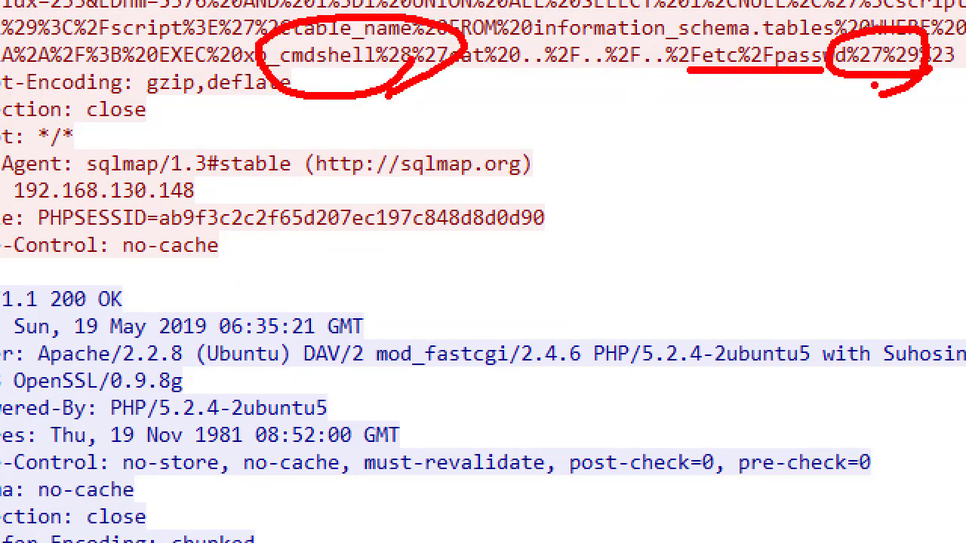
key("Escape")
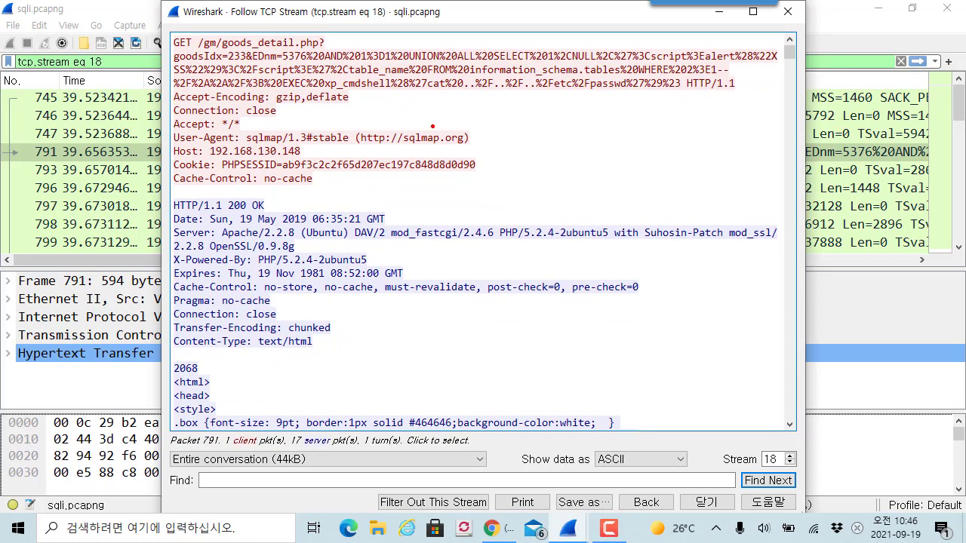
left_click_drag(543, 187, 548, 105)
mouse_move(527, 139)
left_mouse_down()
mouse_move(575, 123)
mouse_move(615, 149)
mouse_move(596, 147)
mouse_move(636, 141)
mouse_move(642, 173)
left_mouse_up()
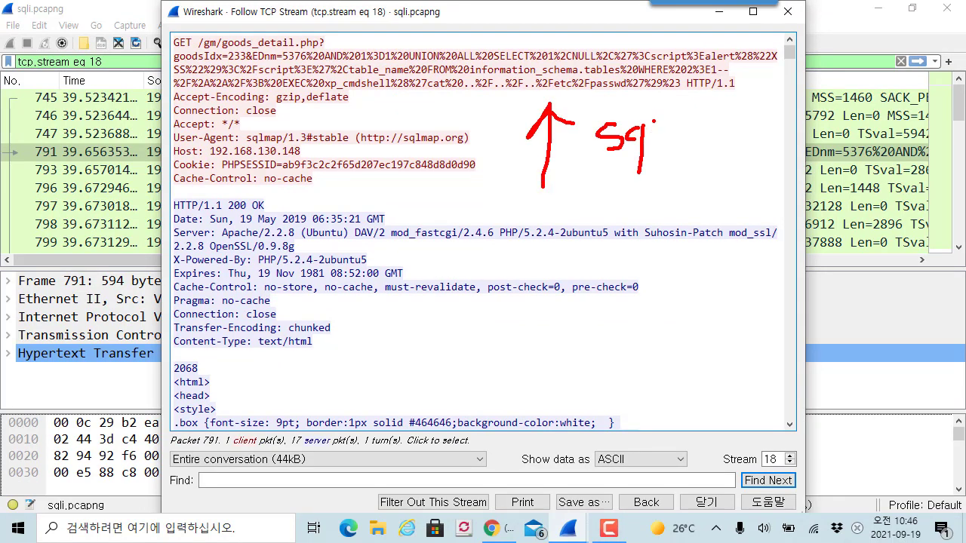
mouse_move(656, 115)
left_mouse_down()
mouse_move(657, 143)
mouse_move(633, 167)
mouse_move(580, 168)
left_mouse_up()
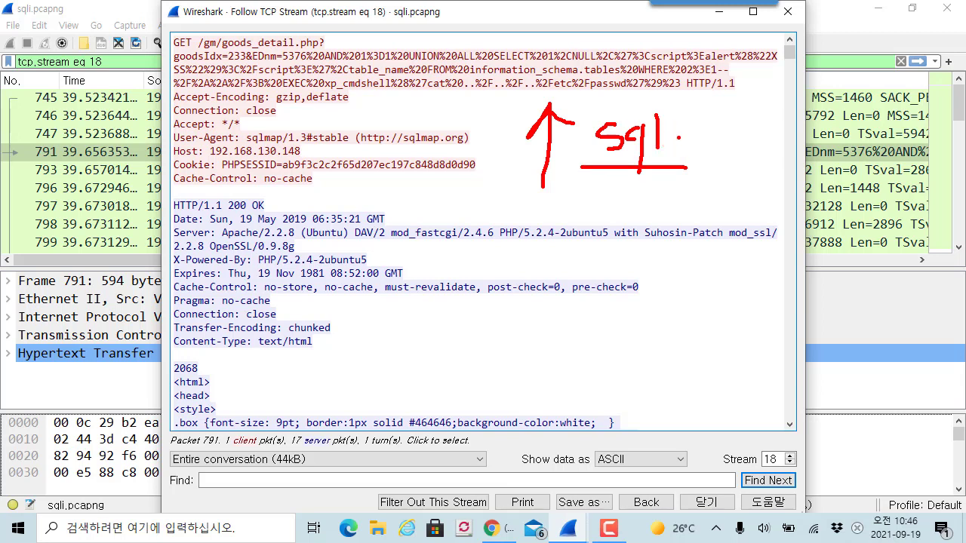
left_click_drag(679, 133, 700, 153)
mouse_move(721, 140)
left_mouse_down()
mouse_move(715, 154)
mouse_move(728, 154)
left_mouse_up()
left_click_drag(740, 133, 738, 196)
left_click_drag(741, 137, 729, 154)
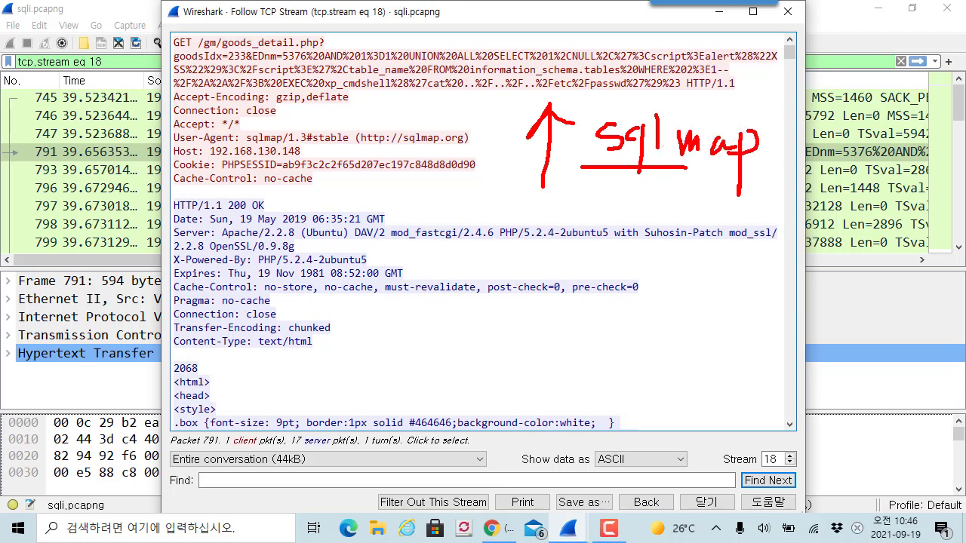
mouse_move(755, 185)
left_mouse_down()
mouse_move(688, 106)
mouse_move(743, 202)
left_mouse_up()
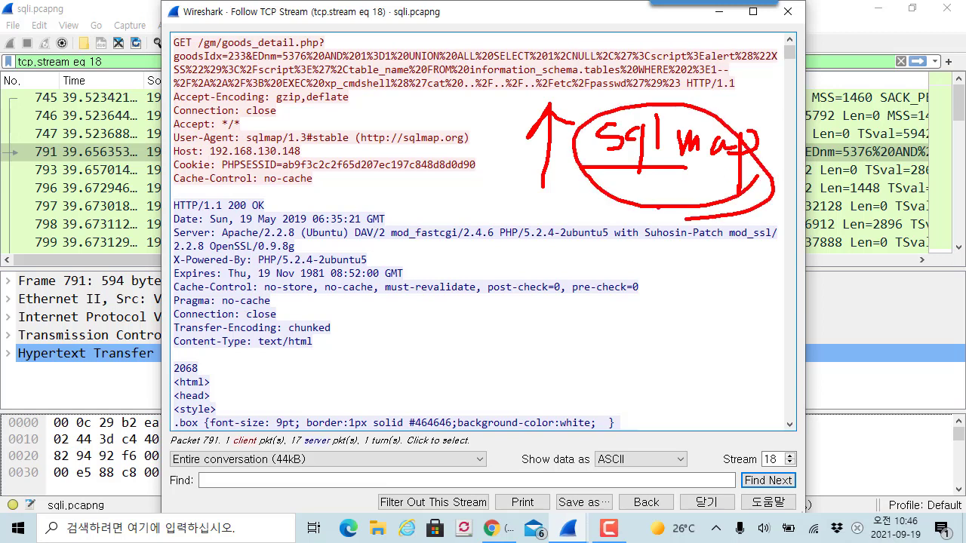